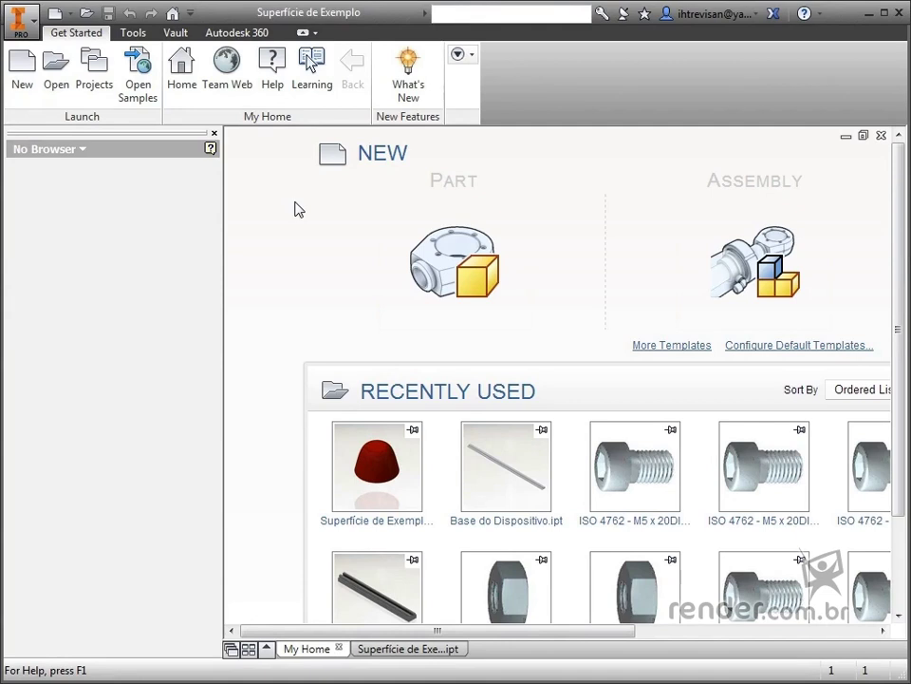
# Create a new part file from the metric Standard (mm).ipt template
pyautogui.click(28, 101)
pyautogui.click(202, 177)
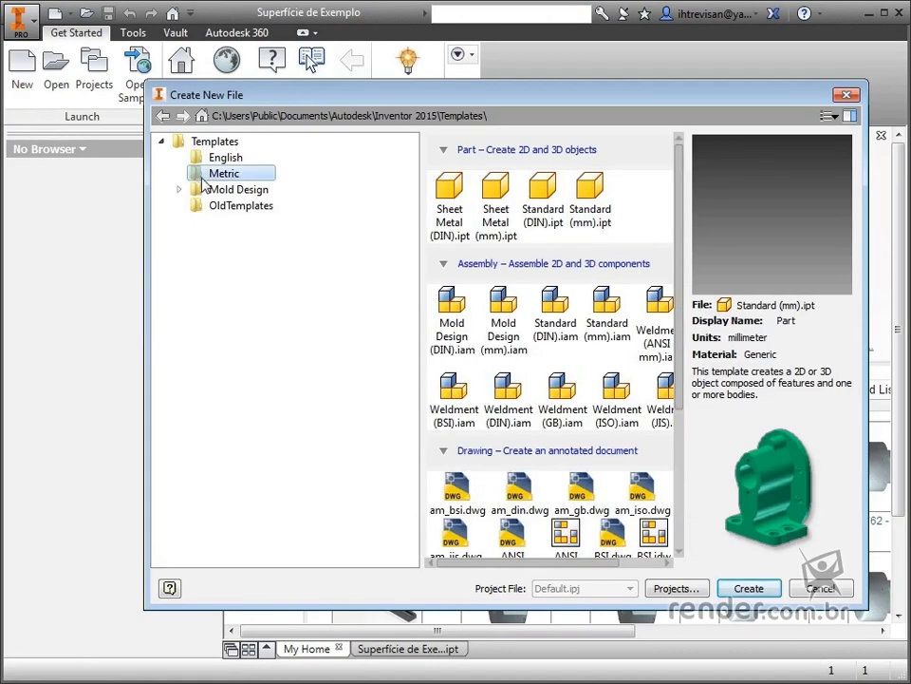
pyautogui.doubleClick(608, 209)
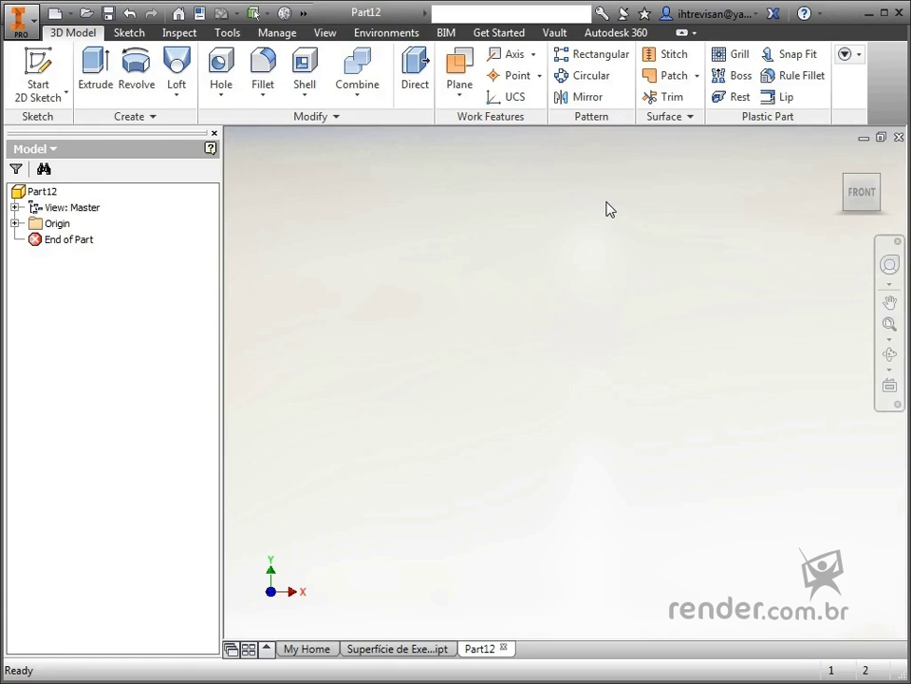
# Inspect the red model in the Superfície de Exemplo part from different angles, and return to the new part
pyautogui.click(402, 650)
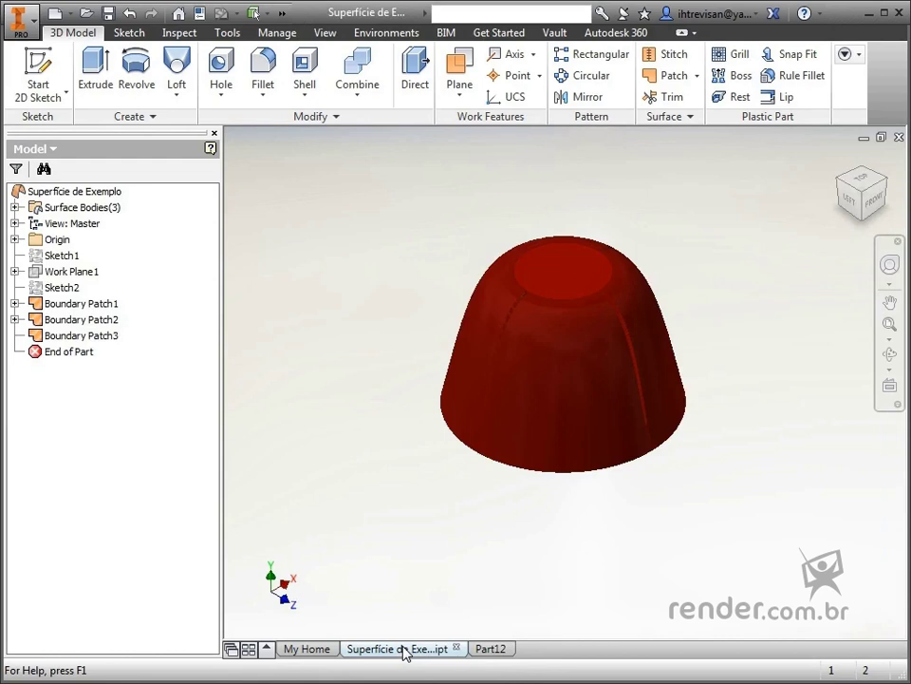
pyautogui.press('F4')
pyautogui.moveTo(484, 433); pyautogui.dragTo(370, 202)
pyautogui.press('F6')
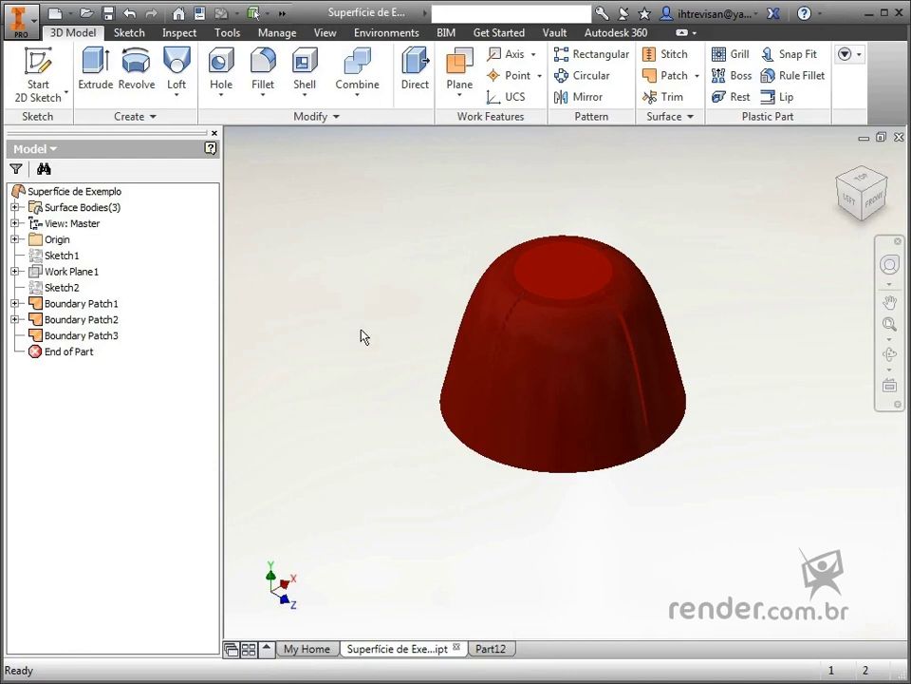
pyautogui.click(494, 649)
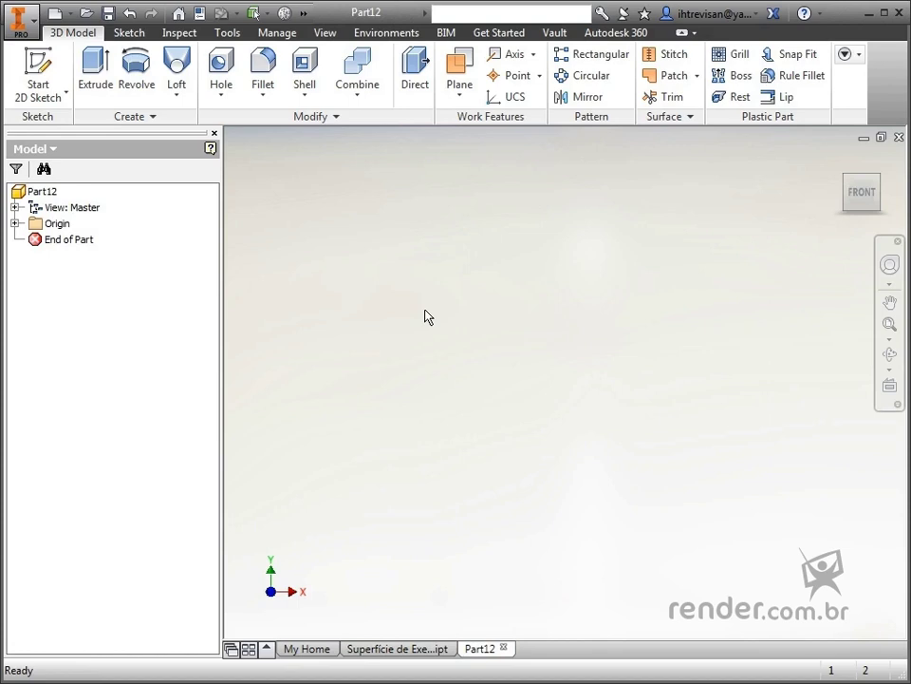
# Start a 2D sketch on the horizontal XZ plane and draw a circle about 19 mm in diameter centred on the origin
pyautogui.click(39, 80)
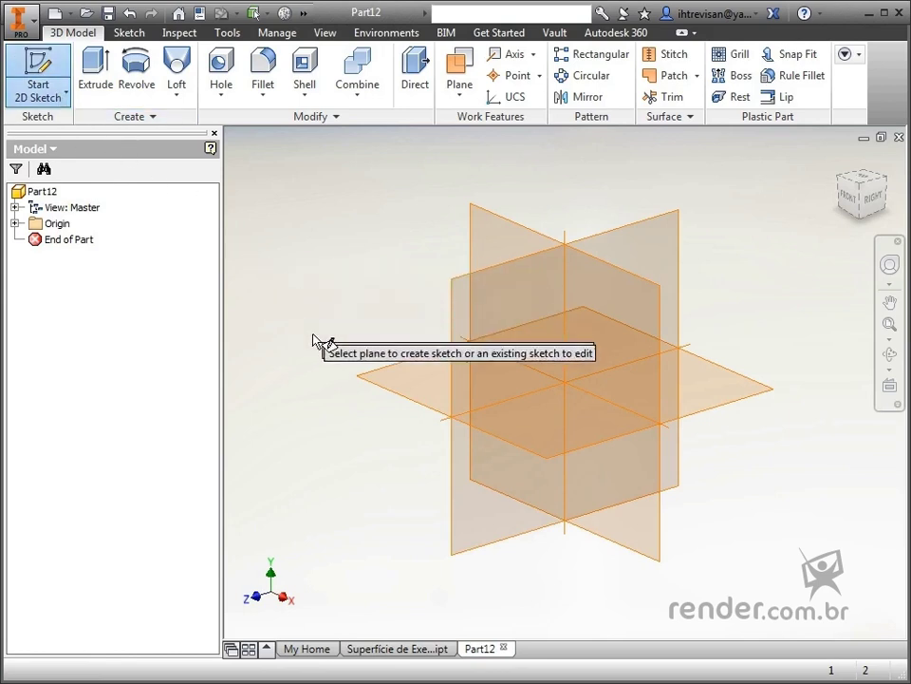
pyautogui.click(369, 384)
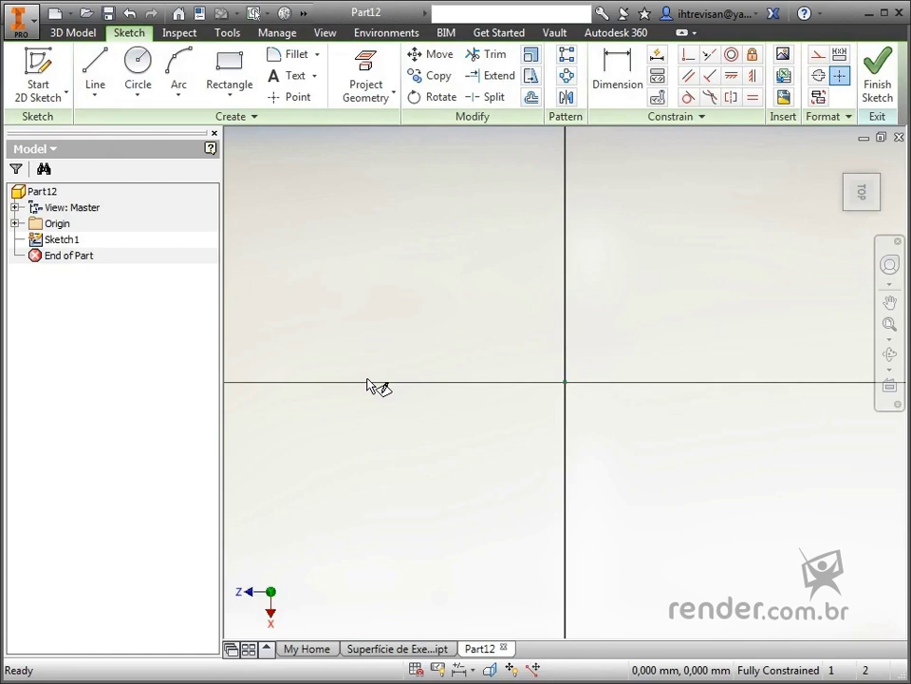
pyautogui.click(138, 81)
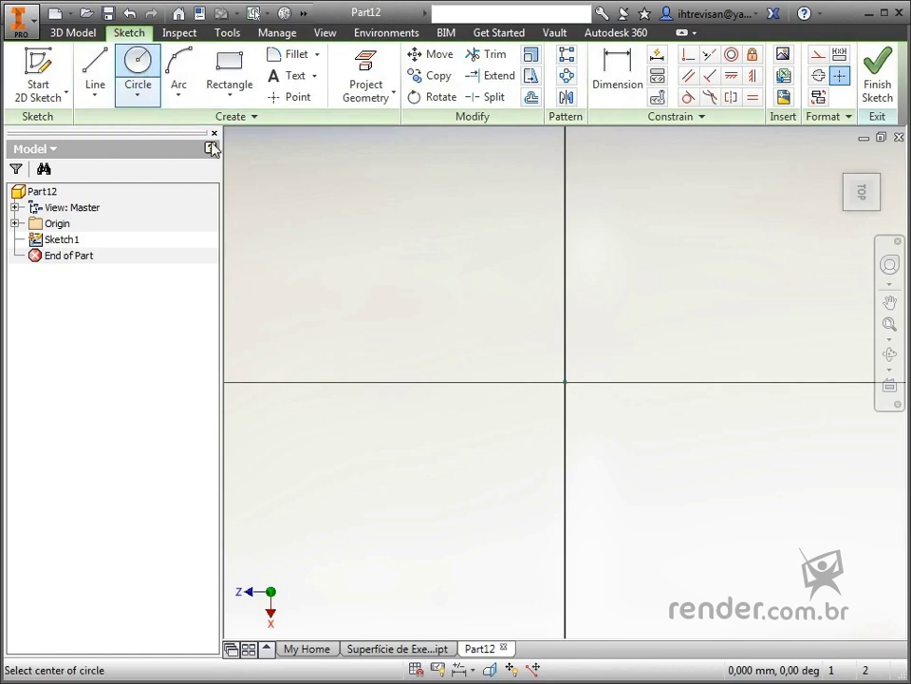
pyautogui.click(566, 383)
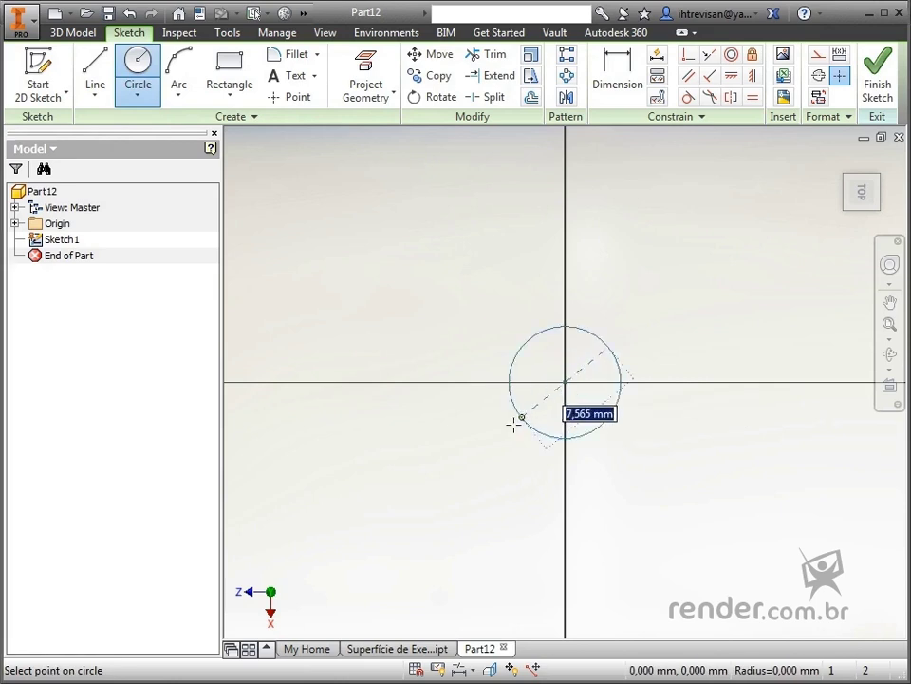
pyautogui.click(448, 459)
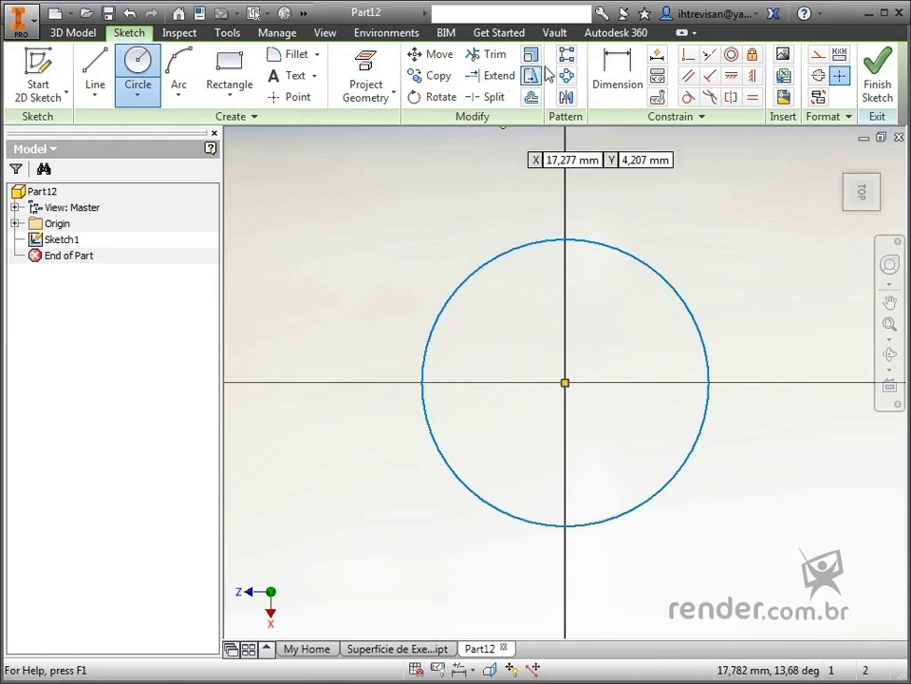
# Dimension the circle's diameter as 20 mm and finish the sketch
pyautogui.click(618, 76)
pyautogui.click(620, 253)
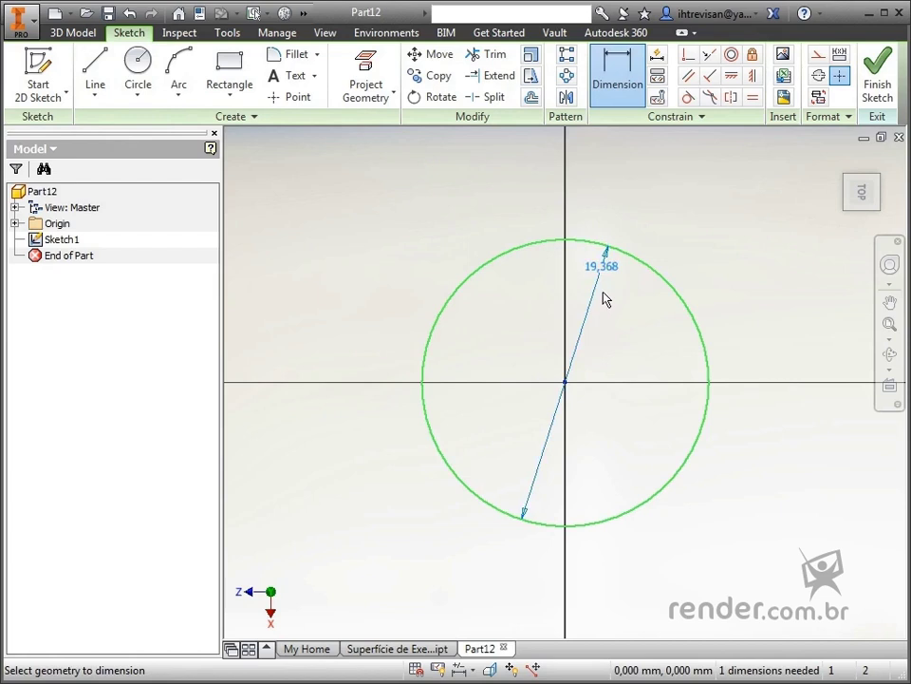
pyautogui.click(605, 320)
pyautogui.write('20')
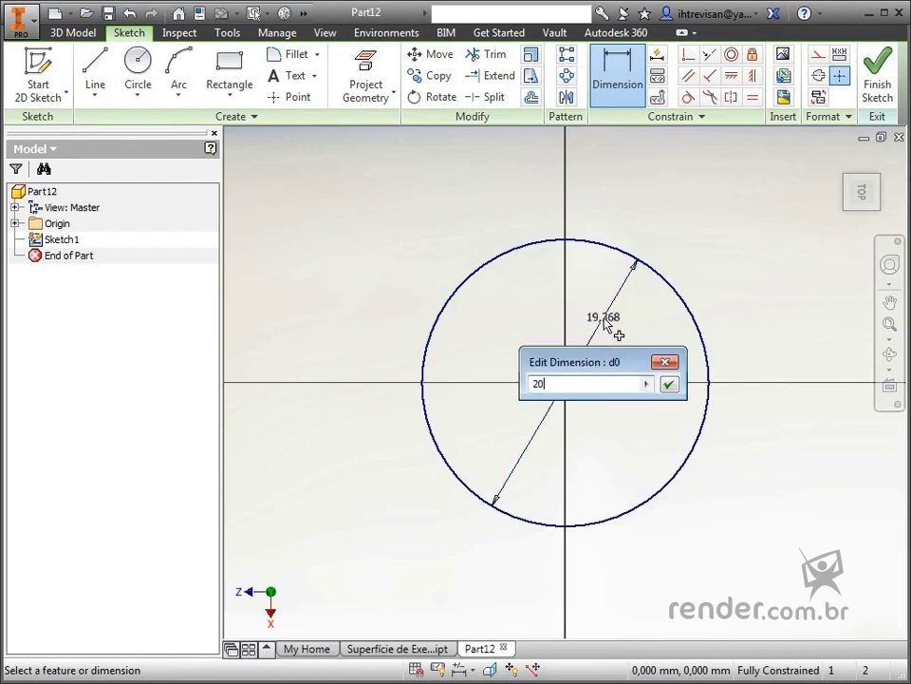
pyautogui.press('Return')
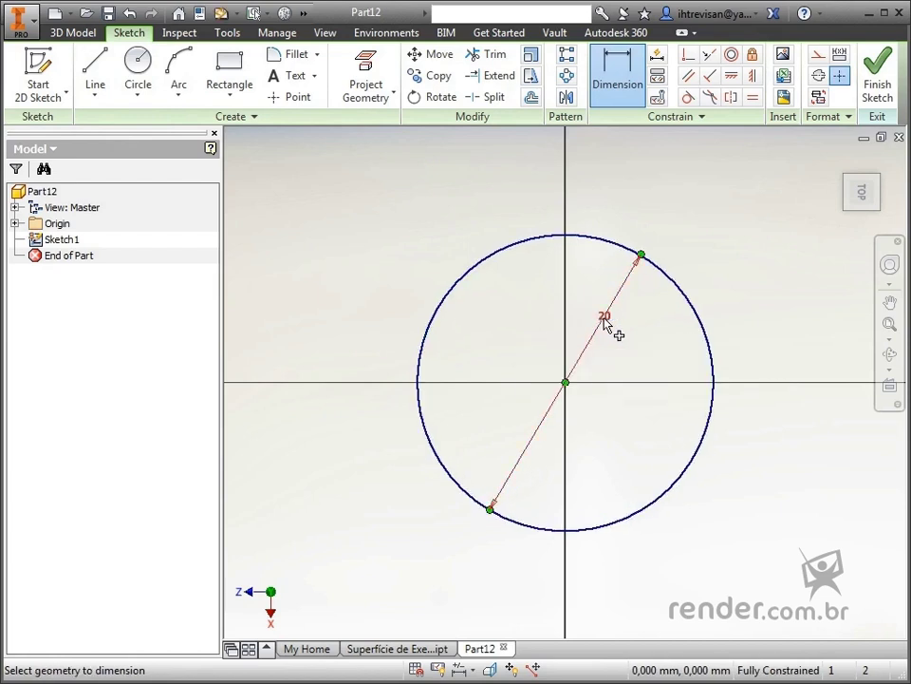
pyautogui.press('Escape')
pyautogui.click(890, 102)
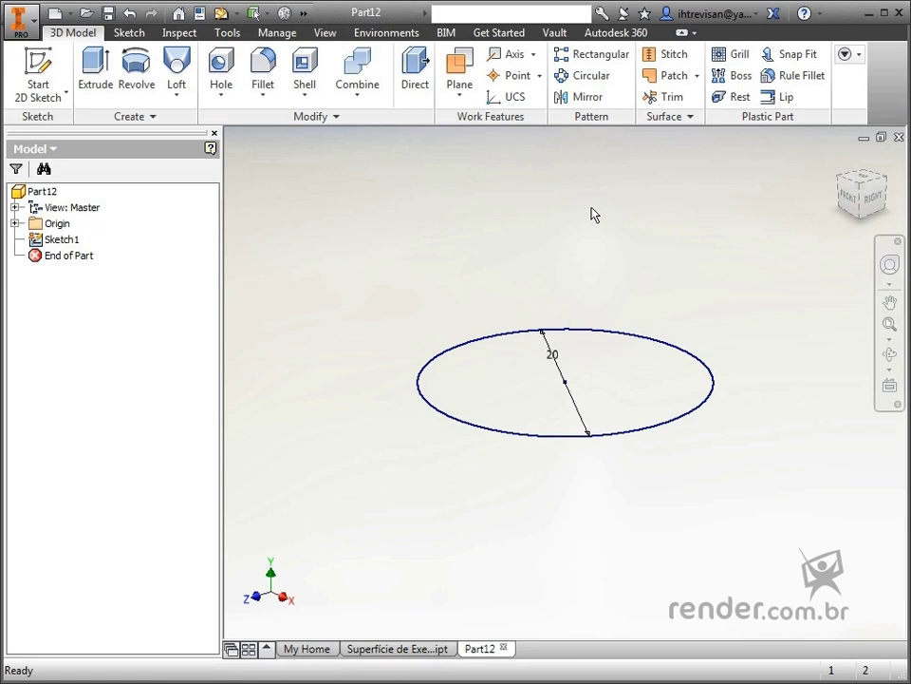
# Create a work plane offset 13 mm above the origin's XZ plane
pyautogui.click(457, 74)
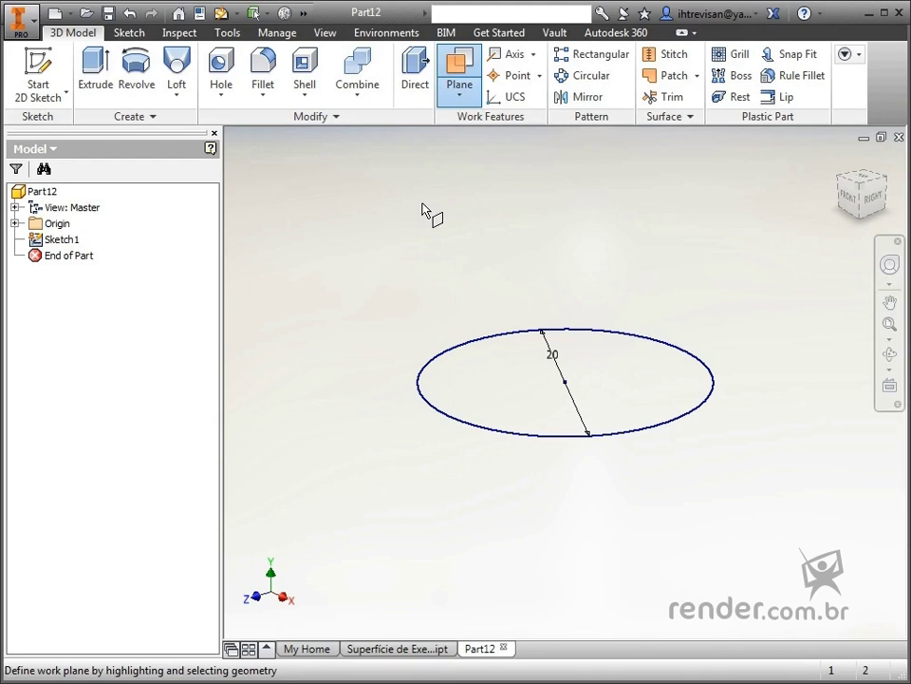
pyautogui.click(15, 225)
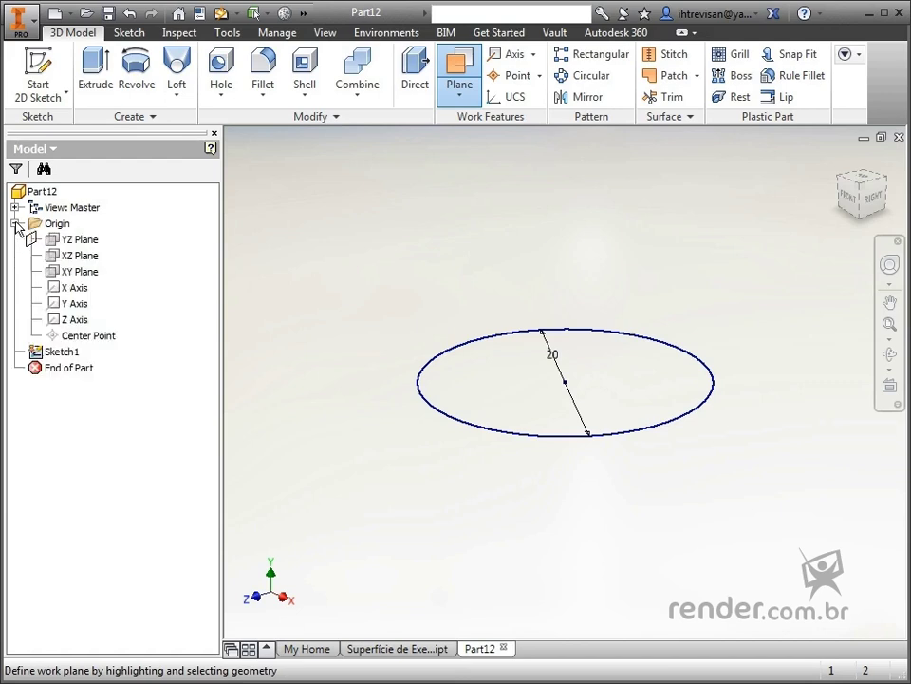
pyautogui.click(63, 255)
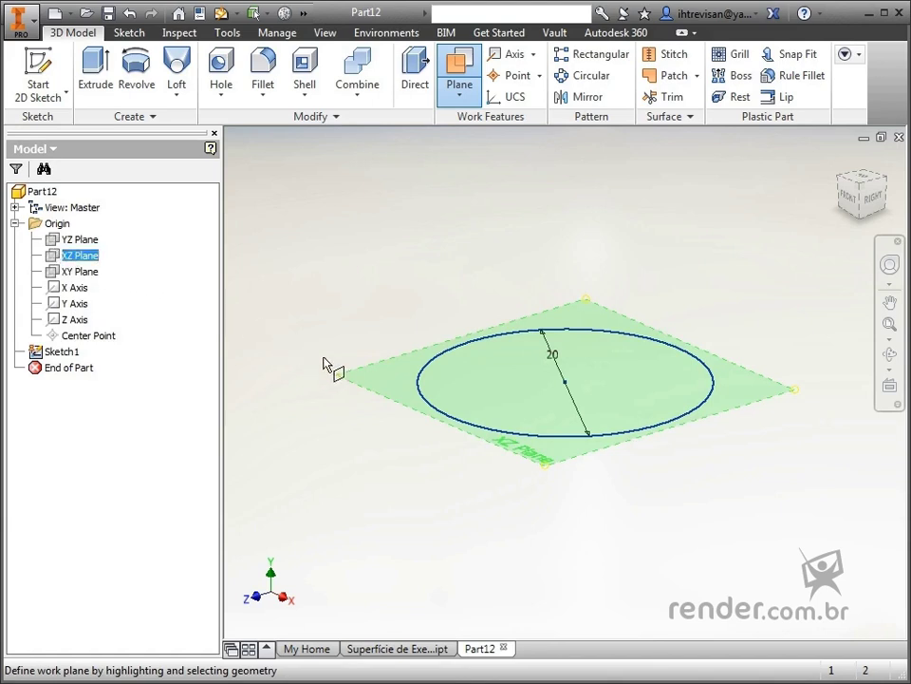
pyautogui.moveTo(360, 380); pyautogui.dragTo(437, 227)
pyautogui.moveTo(410, 330); pyautogui.dragTo(401, 455, button='middle')
pyautogui.moveTo(650, 161); pyautogui.dragTo(577, 169)
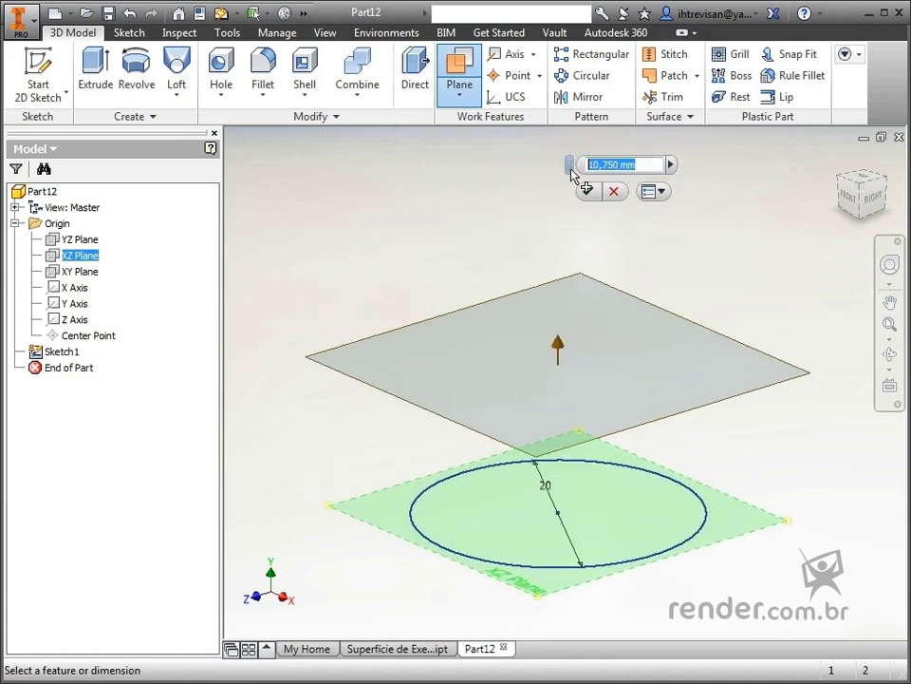
pyautogui.write('13')
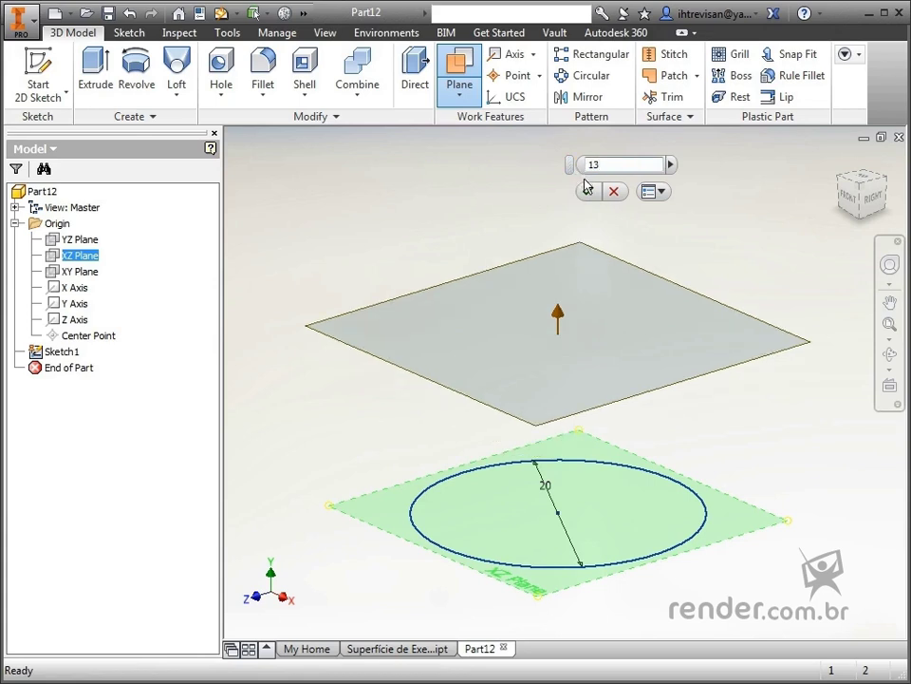
pyautogui.click(588, 193)
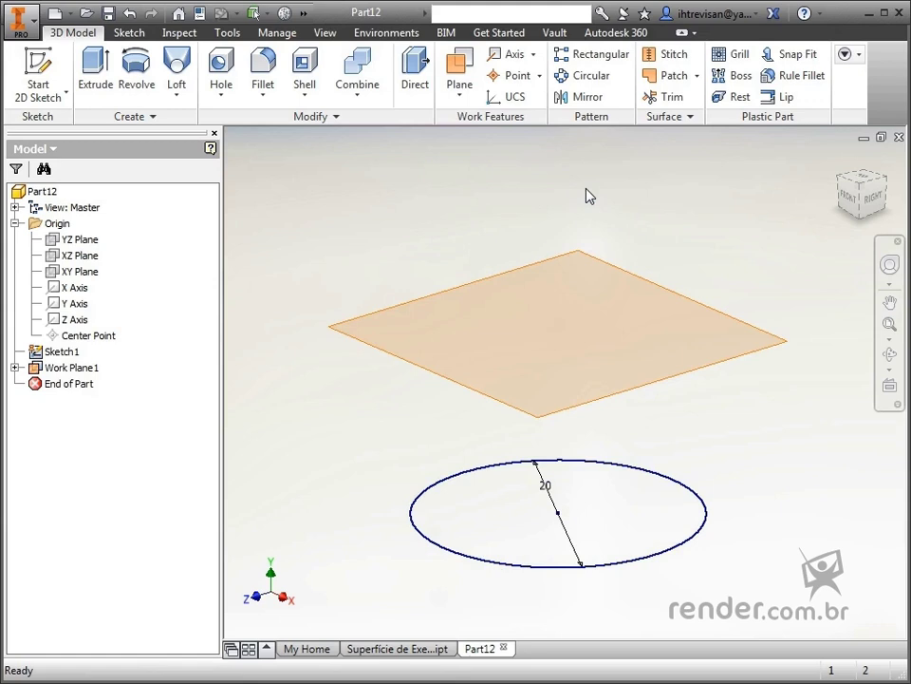
# Start a 2D sketch on the offset work plane and project the 20 mm base circle into it
pyautogui.click(40, 76)
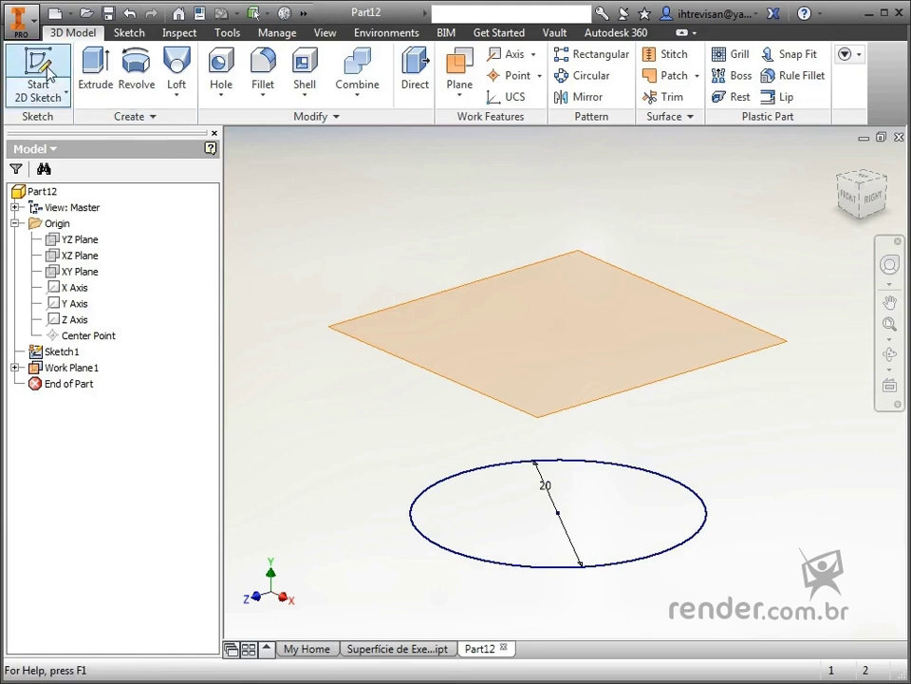
pyautogui.click(358, 324)
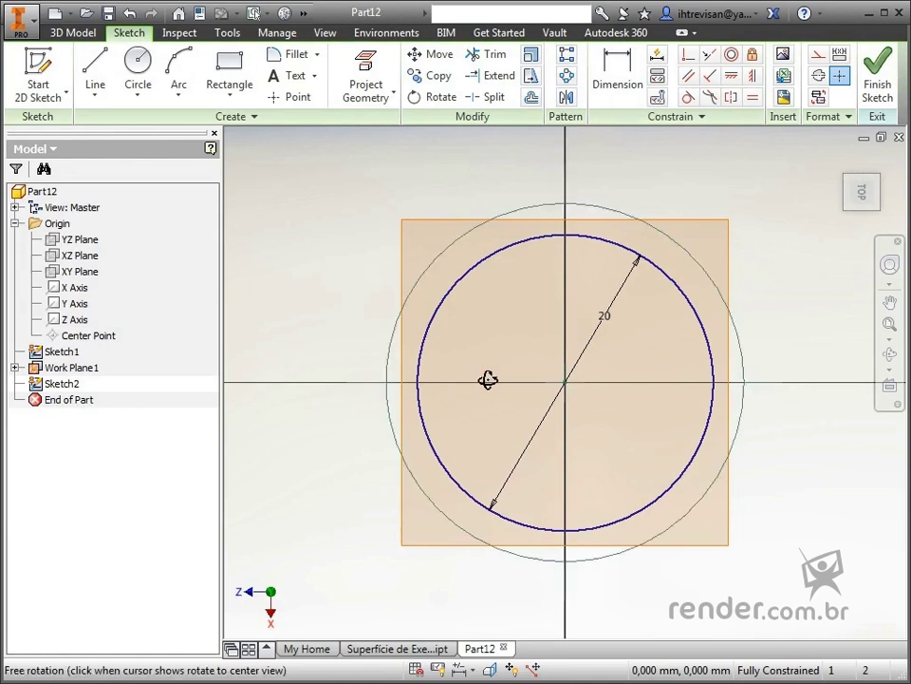
pyautogui.moveTo(488, 379)
pyautogui.keyDown('shift'); pyautogui.mouseDown(button='middle')
pyautogui.moveTo(485, 329)
pyautogui.moveTo(523, 236)
pyautogui.moveTo(508, 211)
pyautogui.mouseUp(button='middle'); pyautogui.keyUp('shift')
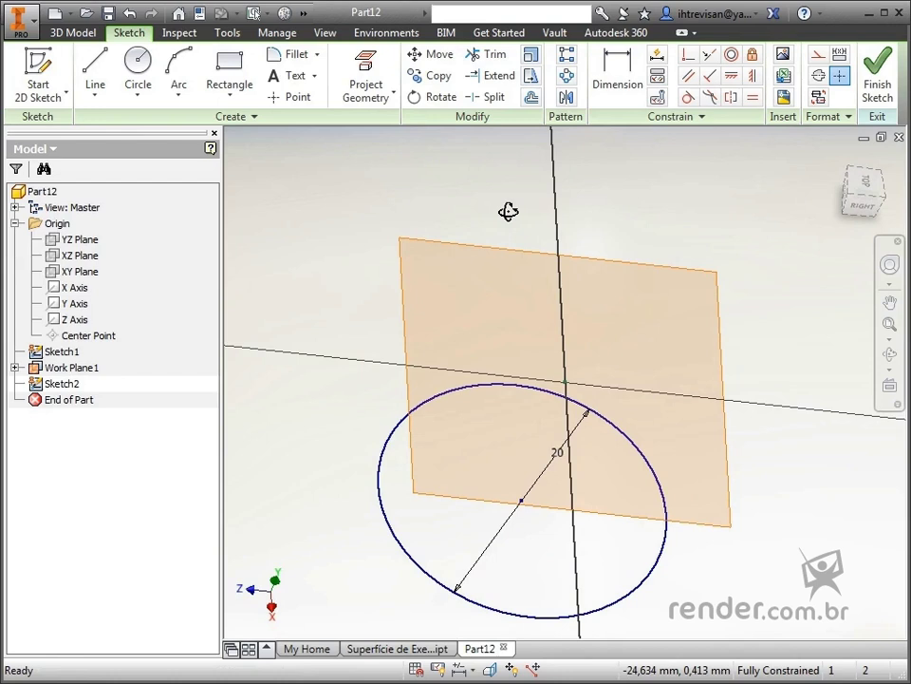
pyautogui.click(389, 76)
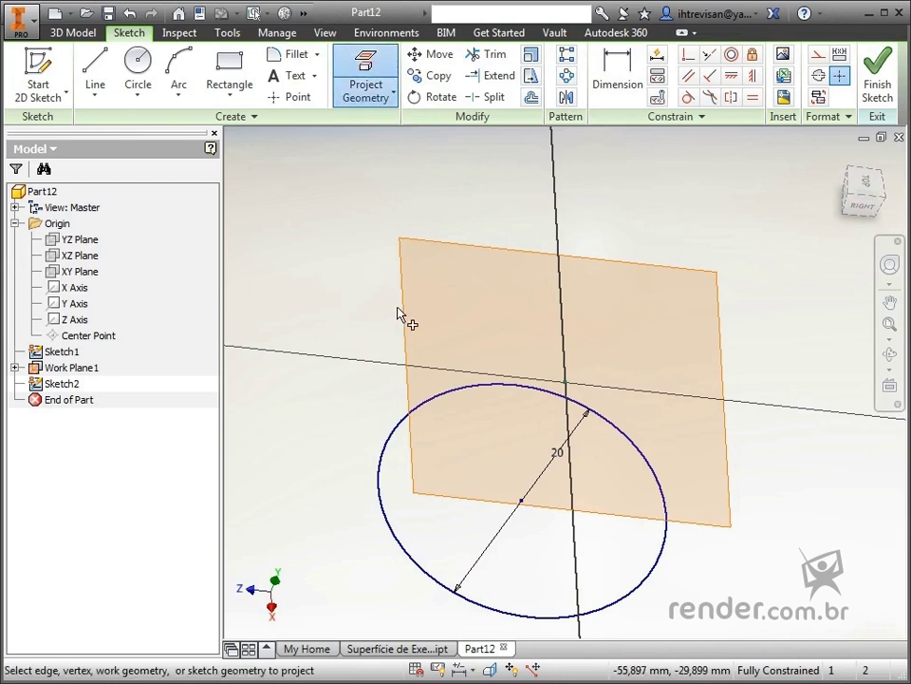
pyautogui.click(391, 433)
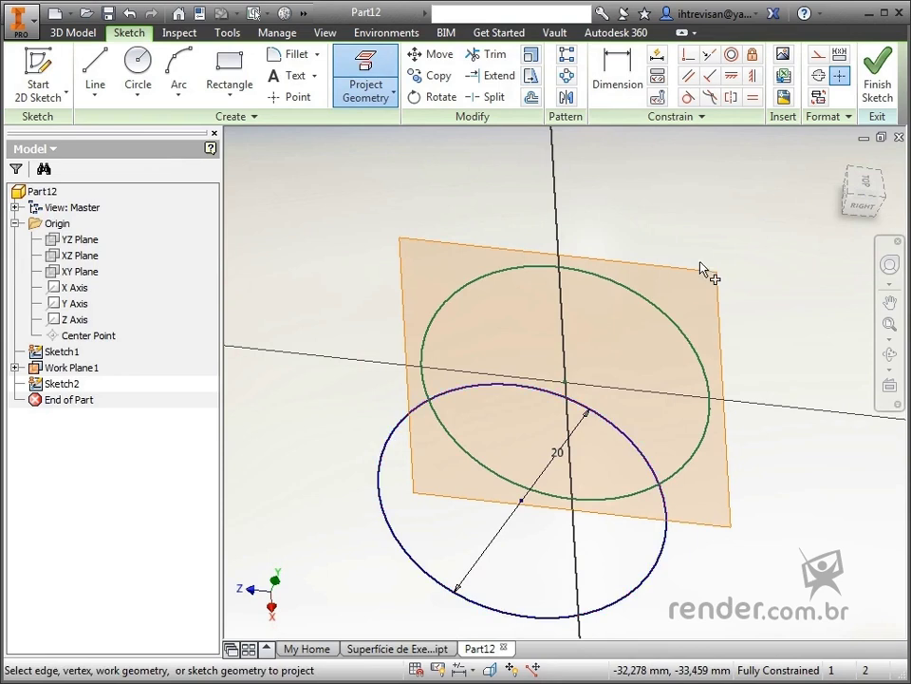
pyautogui.click(866, 185)
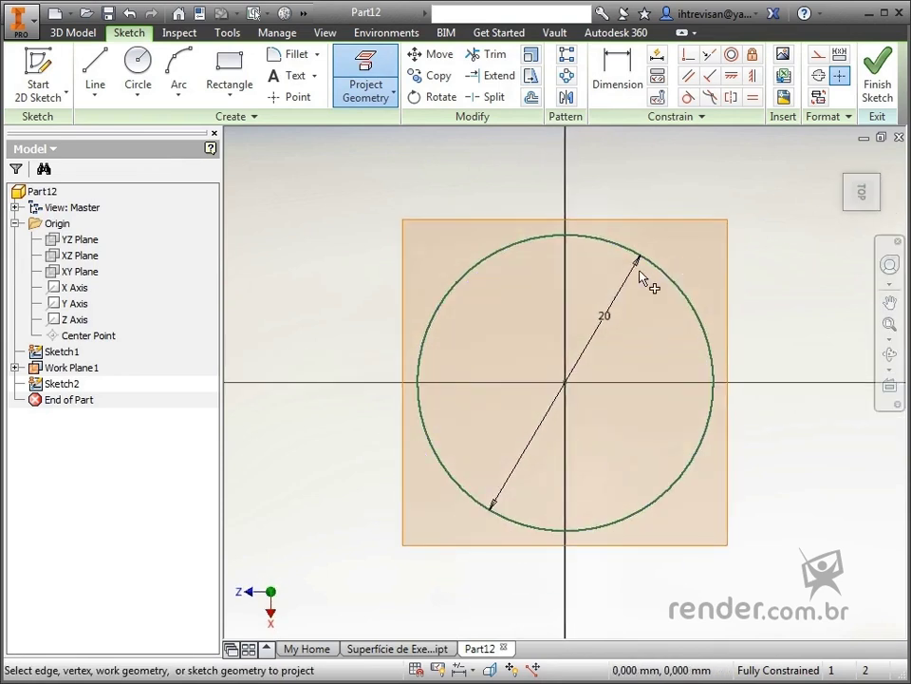
pyautogui.press('Escape')
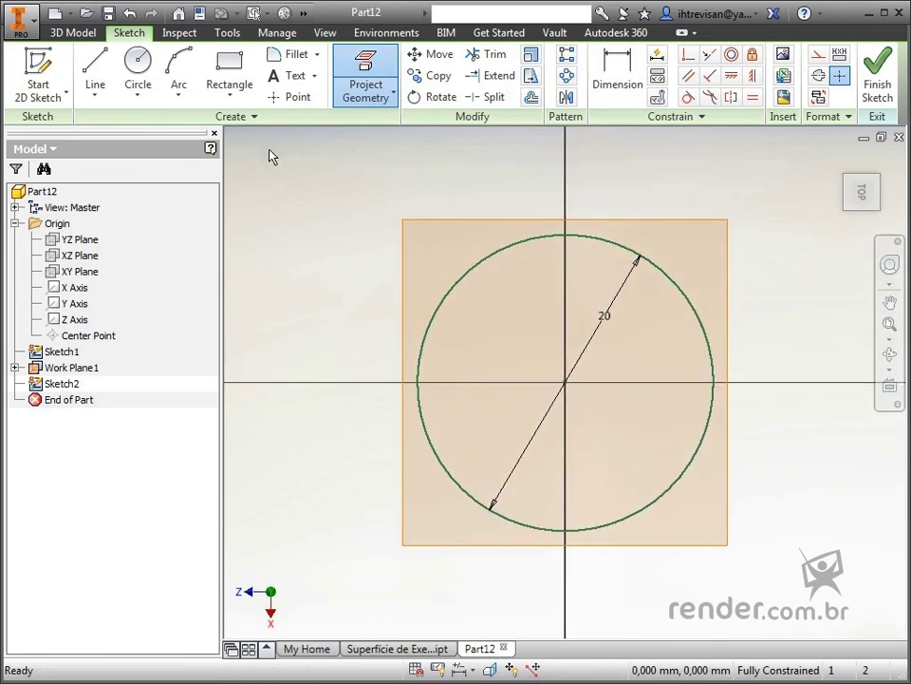
# Draw a circle about 10 mm in diameter centred on the origin, inside the projected circle
pyautogui.click(138, 71)
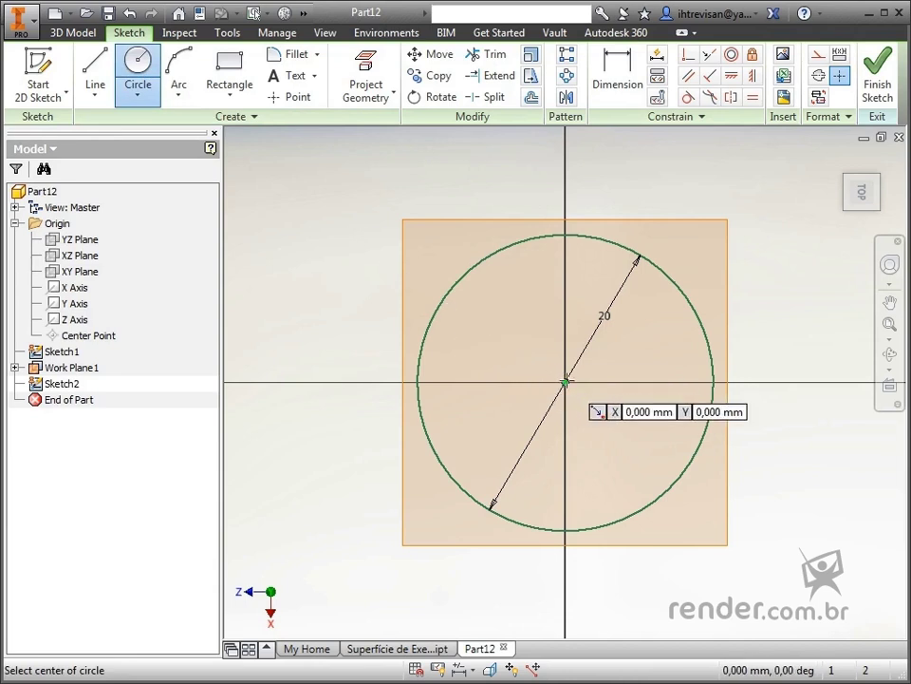
pyautogui.click(566, 383)
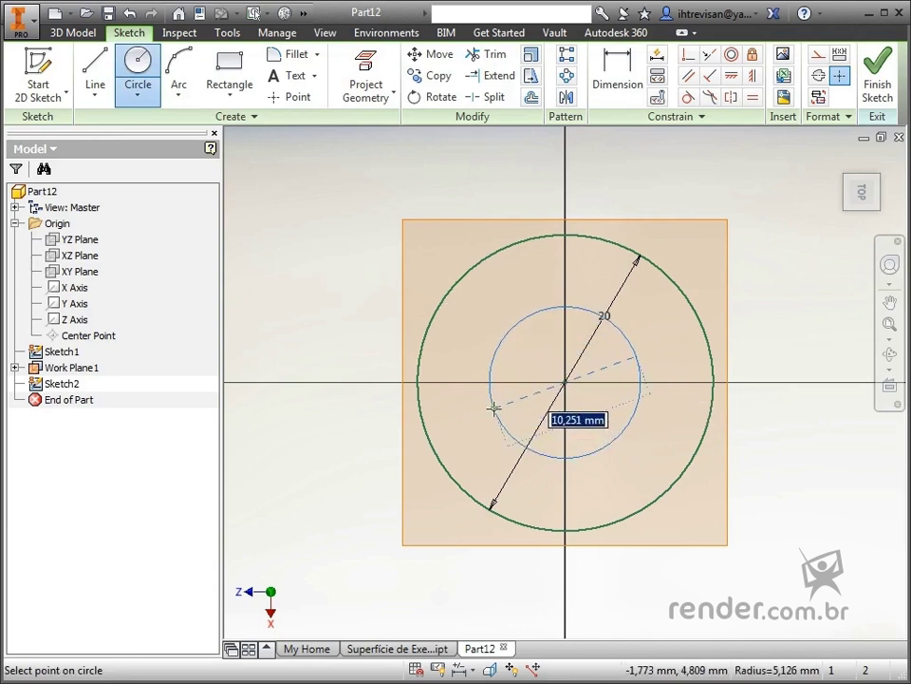
pyautogui.click(495, 409)
pyautogui.press('Escape')
# Dimension the inner circle's diameter as 8 mm and finish the sketch
pyautogui.click(612, 81)
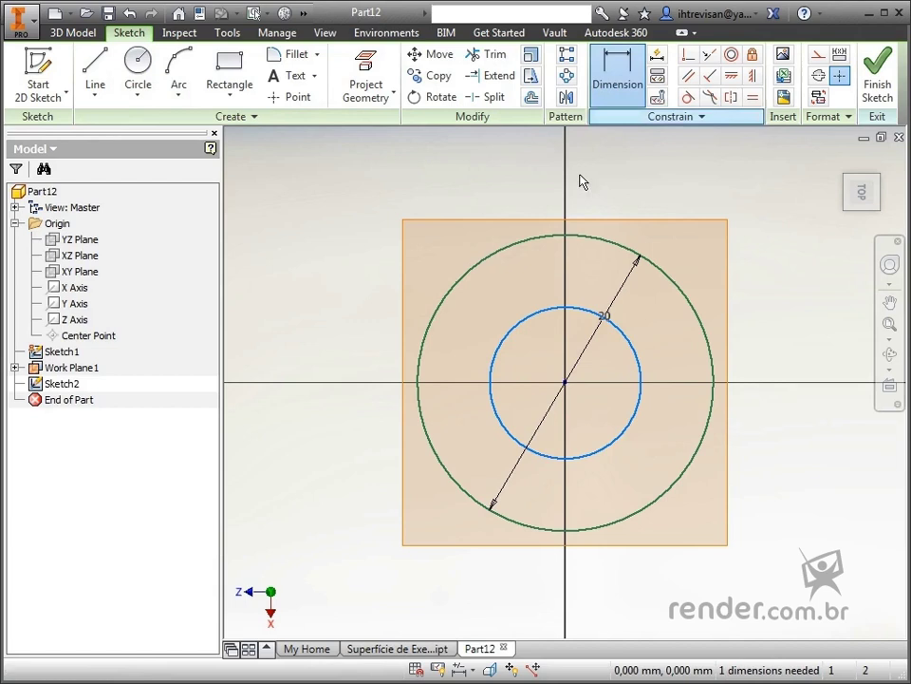
pyautogui.click(575, 310)
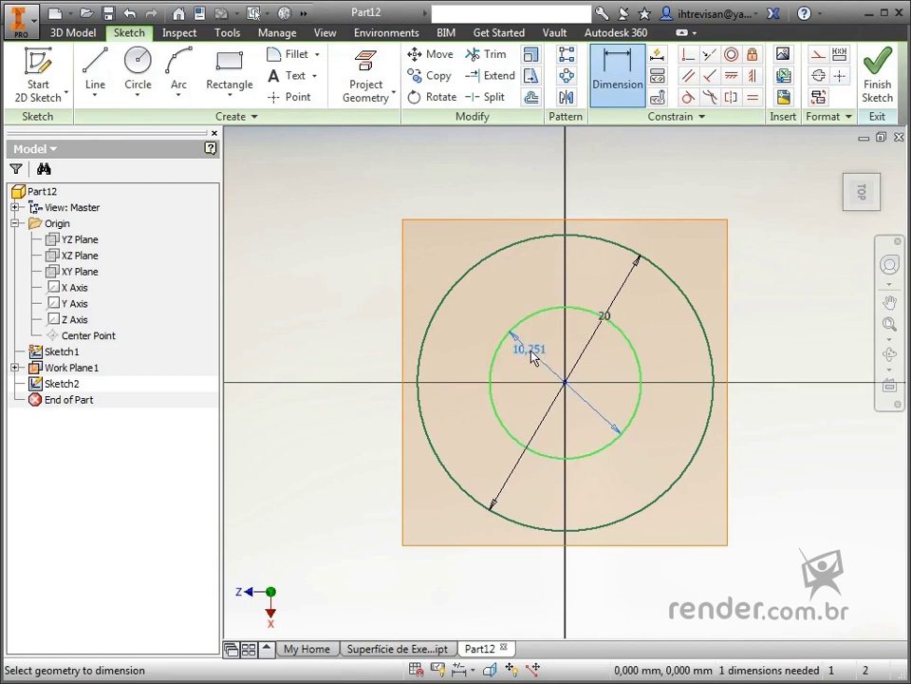
pyautogui.click(543, 366)
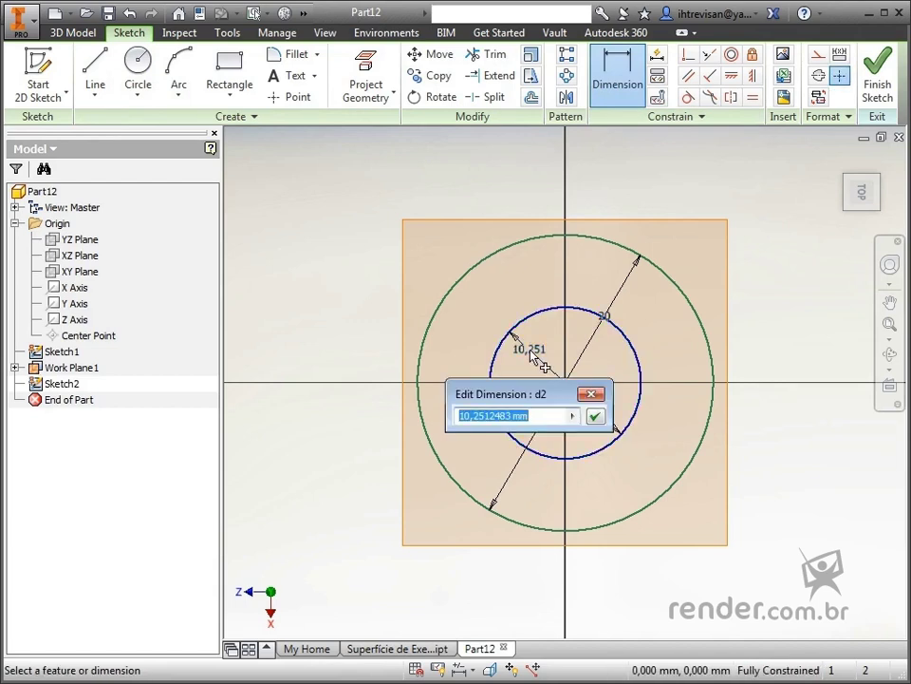
pyautogui.write('8')
pyautogui.press('Return')
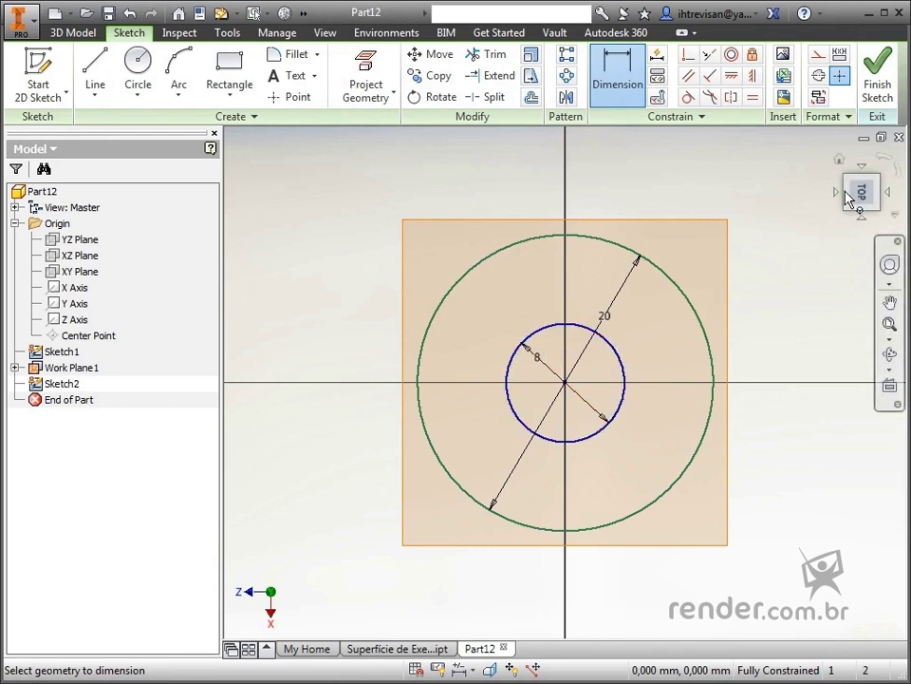
pyautogui.click(875, 106)
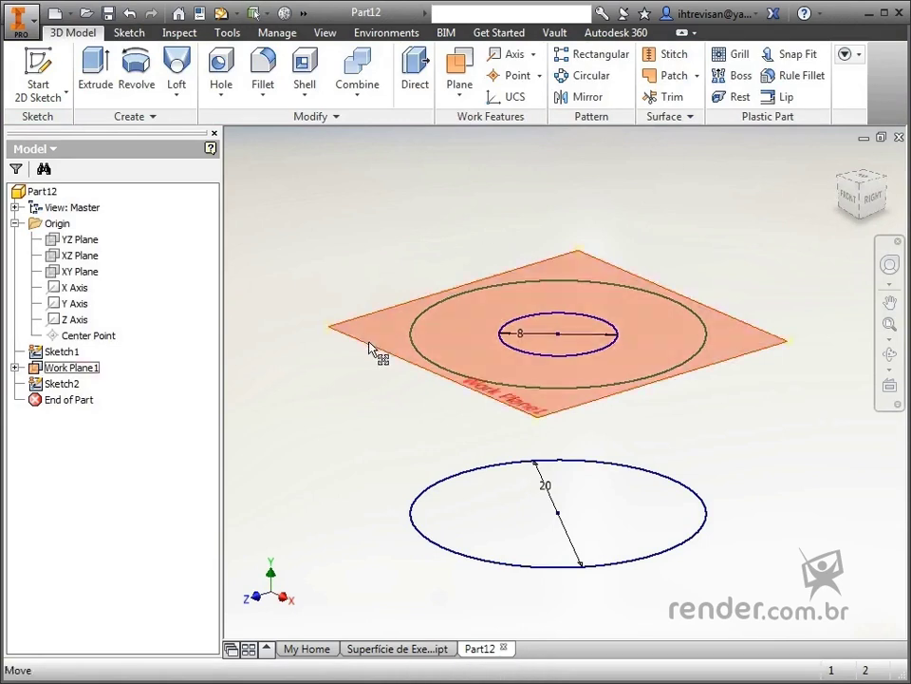
# Hide the offset work plane so only the circle sketches remain displayed
pyautogui.click(371, 347)
pyautogui.rightClick(371, 347)
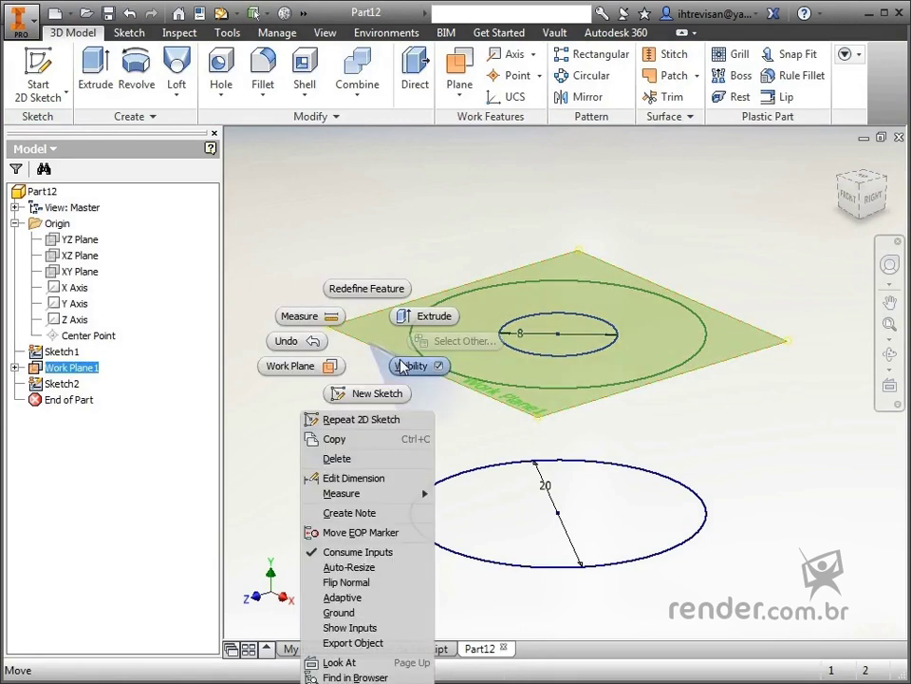
pyautogui.click(403, 367)
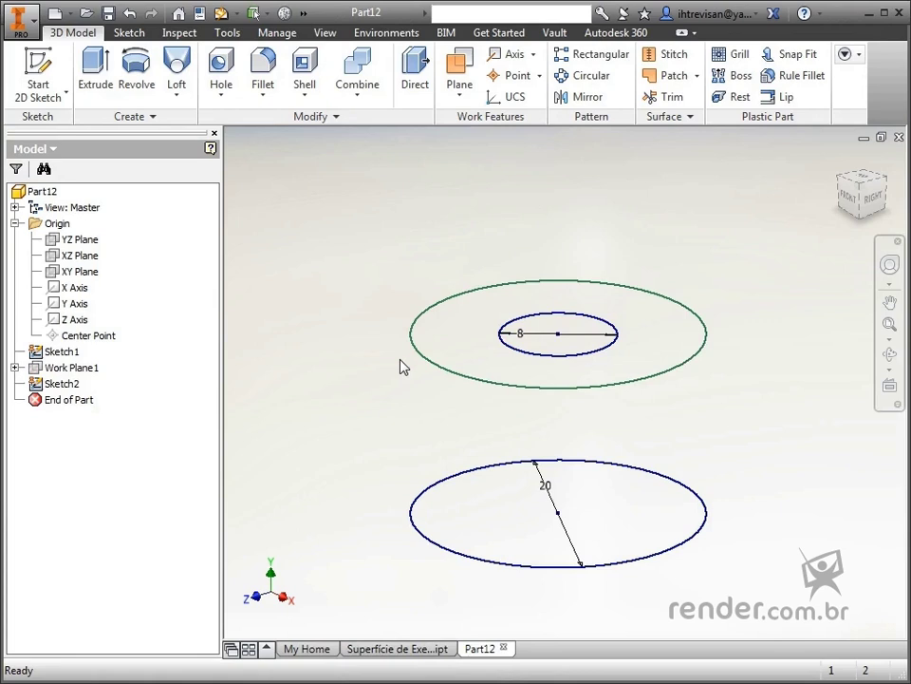
# Create two separate boundary patches, one from the 20 mm base circle and one from the 8 mm circle, keeping Automatic Edge Chain enabled
pyautogui.click(683, 76)
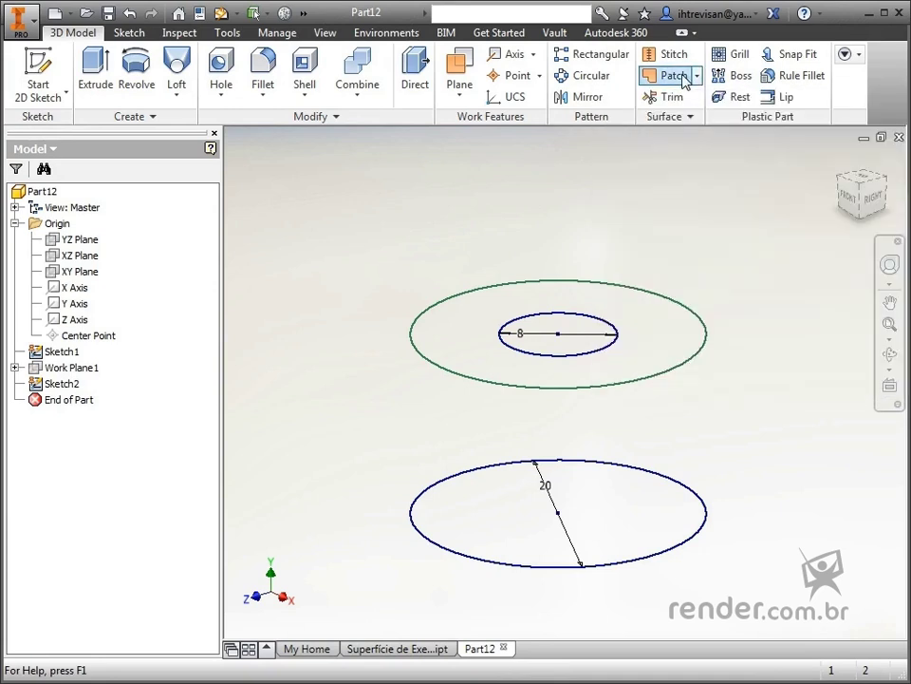
pyautogui.moveTo(717, 345)
pyautogui.mouseDown(button='middle')
pyautogui.moveTo(787, 350)
pyautogui.moveTo(808, 340)
pyautogui.moveTo(767, 439)
pyautogui.moveTo(749, 448)
pyautogui.mouseUp(button='middle')
pyautogui.scroll(3, 795, 373)
pyautogui.click(315, 209)
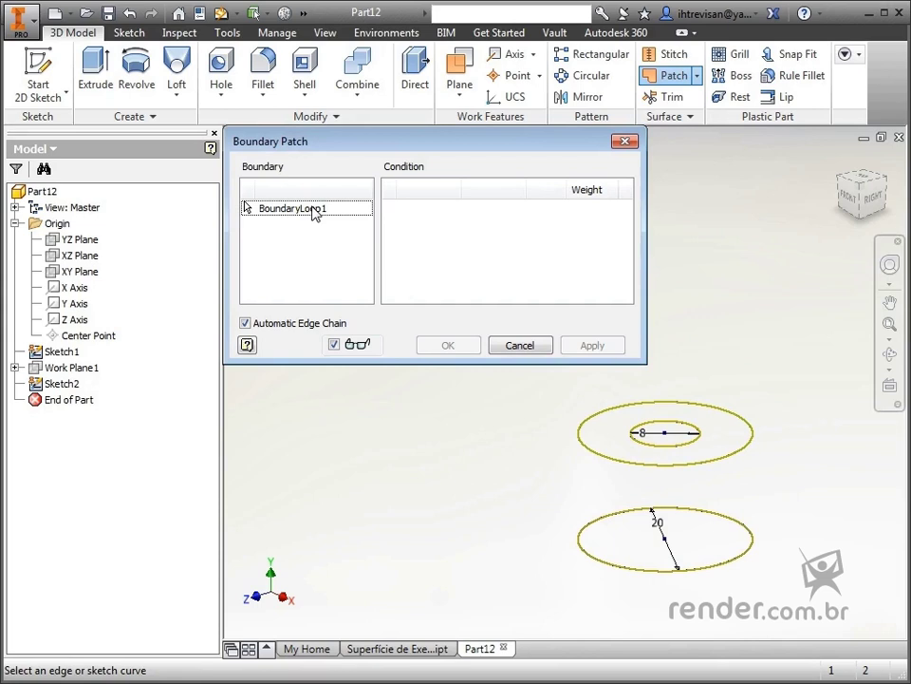
pyautogui.click(317, 326)
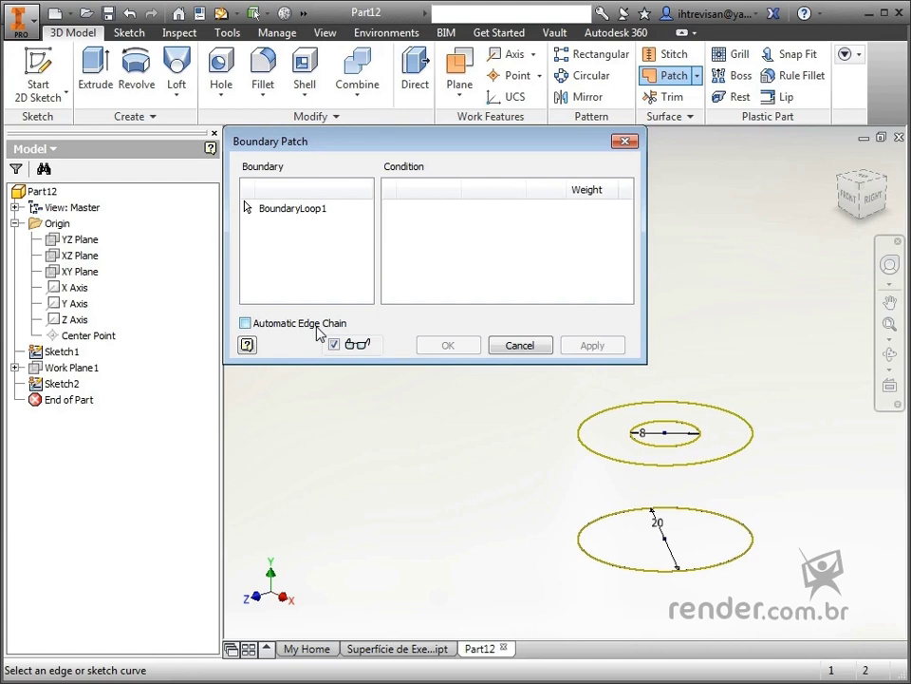
pyautogui.click(318, 327)
pyautogui.click(588, 547)
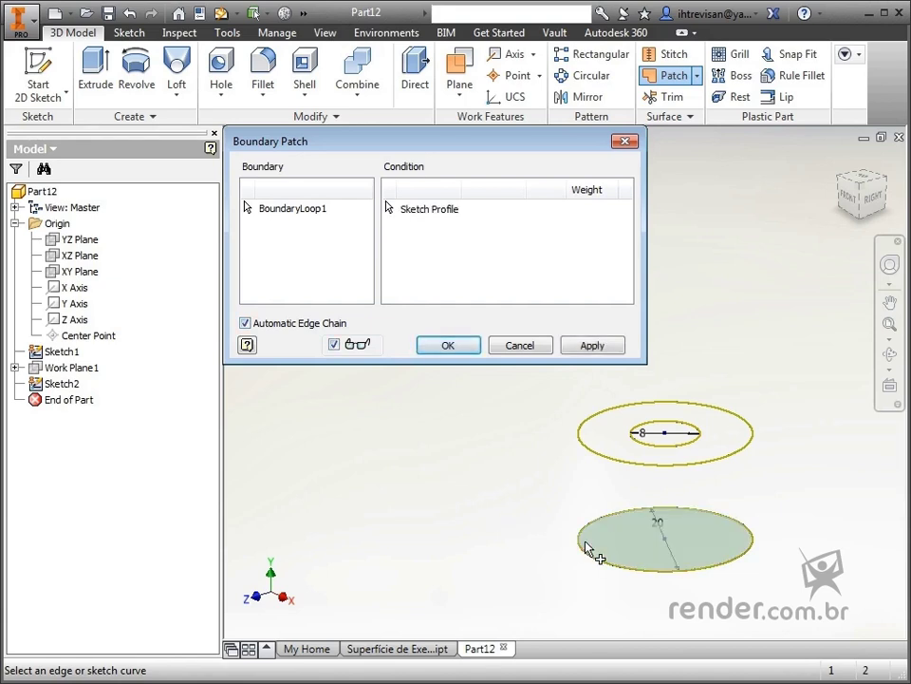
pyautogui.click(591, 345)
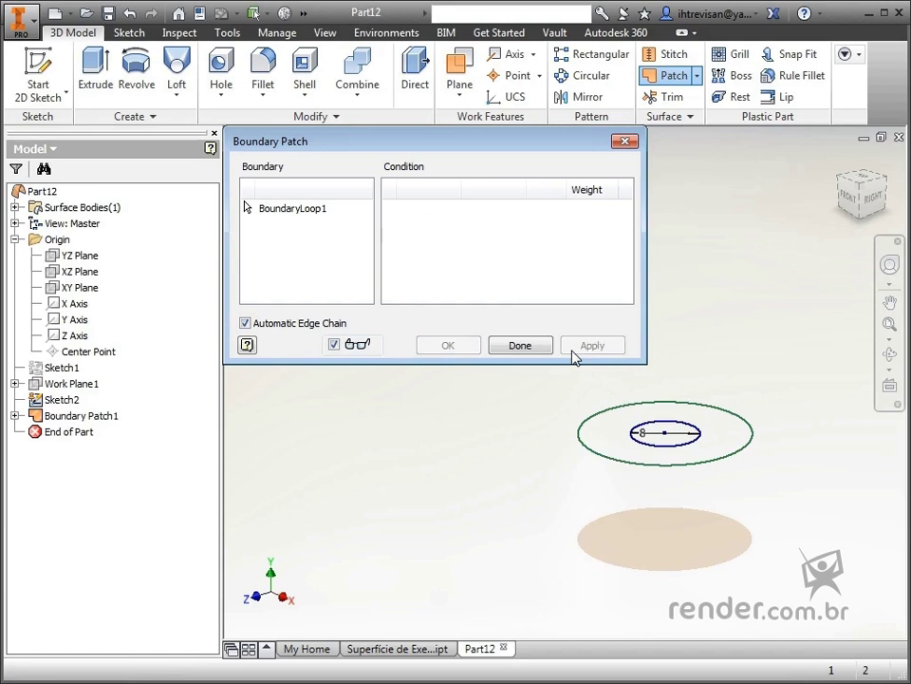
pyautogui.click(635, 433)
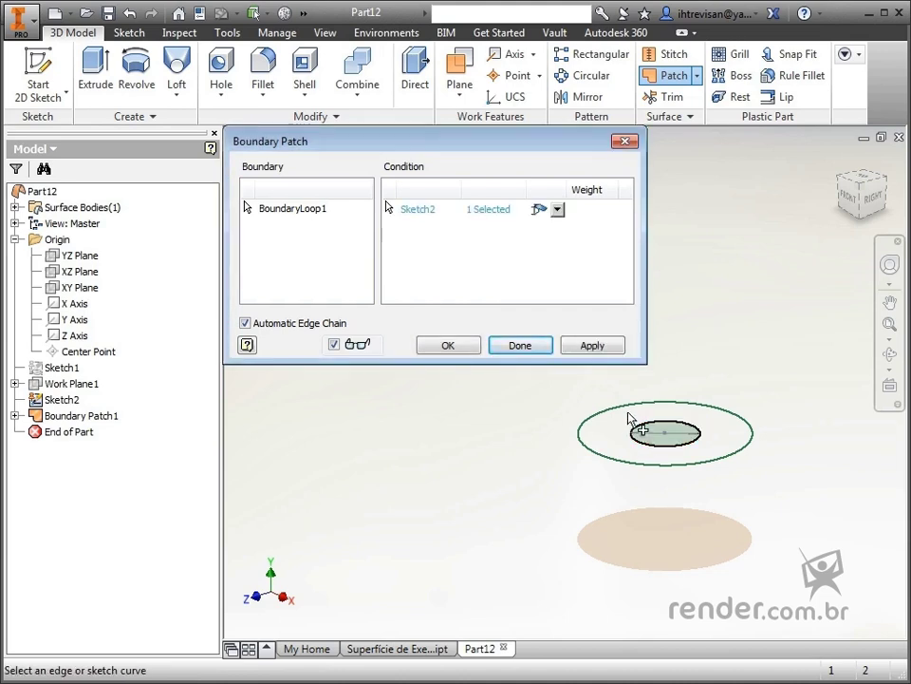
pyautogui.click(593, 345)
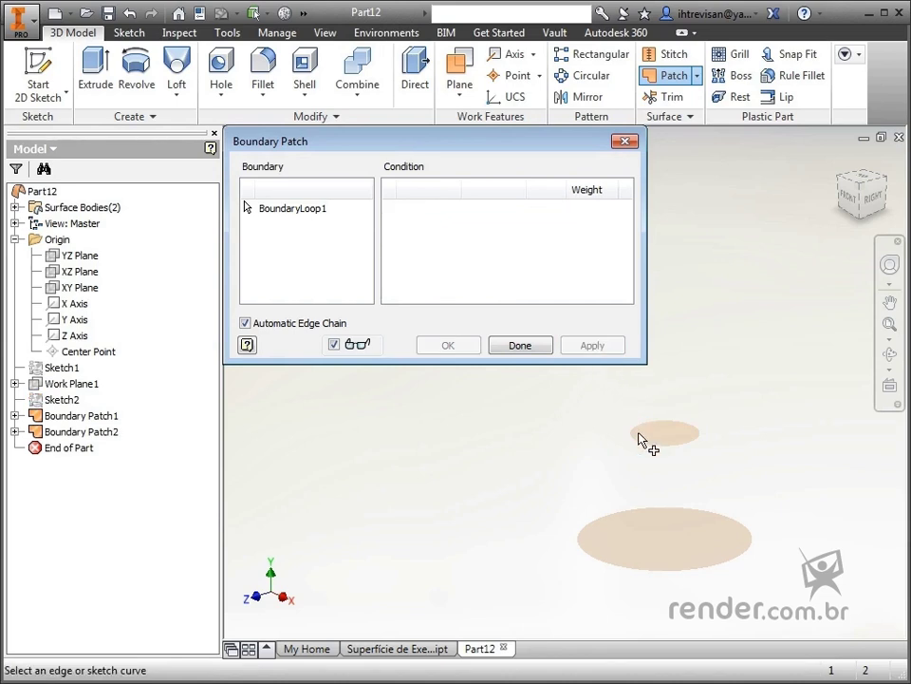
# Create a boundary patch between the circular edges of both flat patches, comparing conditions on the smaller edge and finishing with Tangent Condition
pyautogui.click(628, 510)
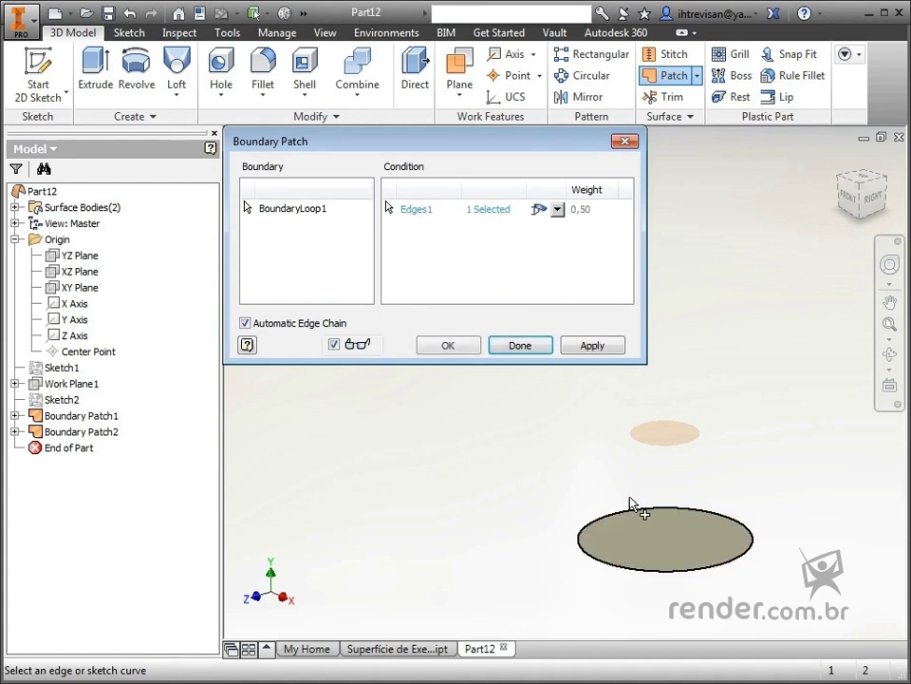
pyautogui.click(648, 444)
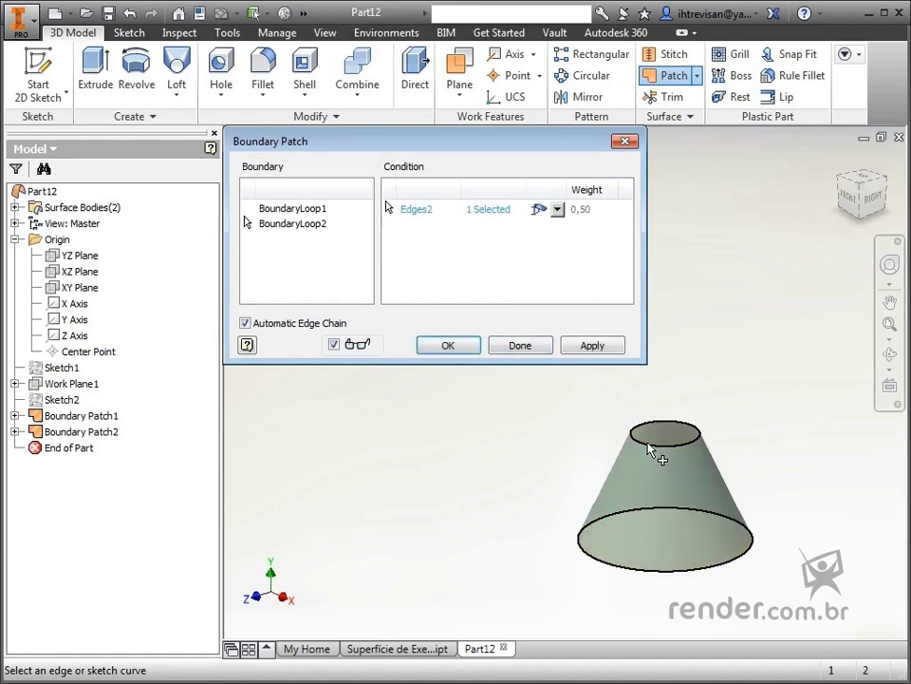
pyautogui.click(559, 210)
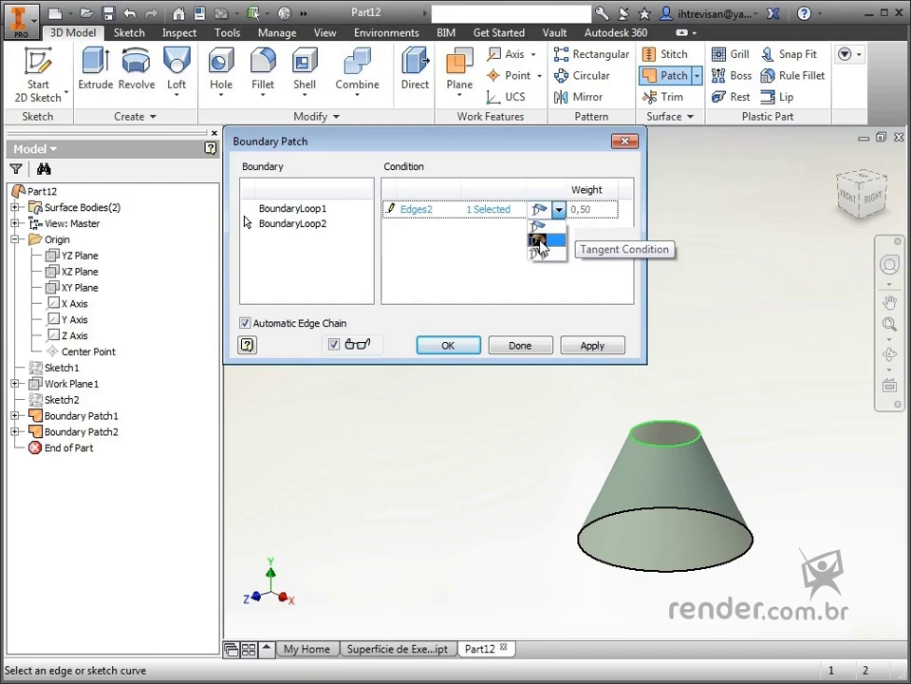
pyautogui.click(540, 241)
pyautogui.click(560, 210)
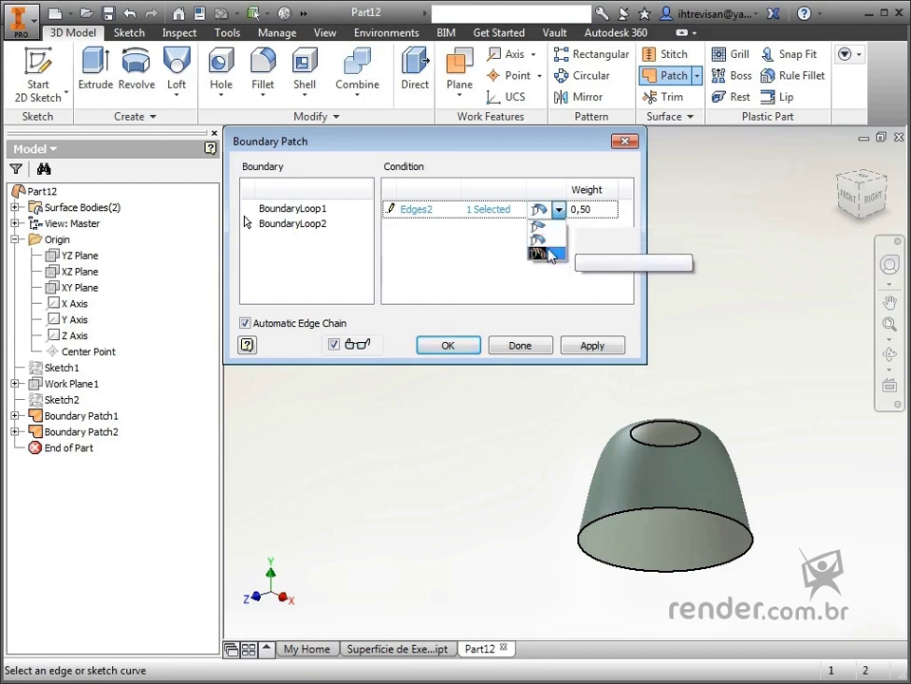
pyautogui.click(547, 252)
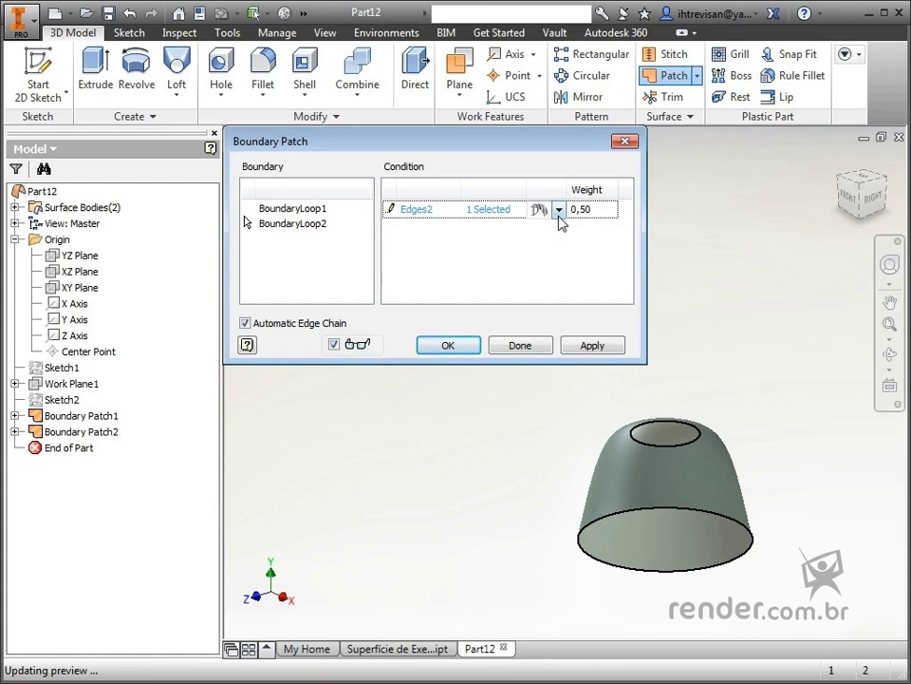
pyautogui.click(560, 217)
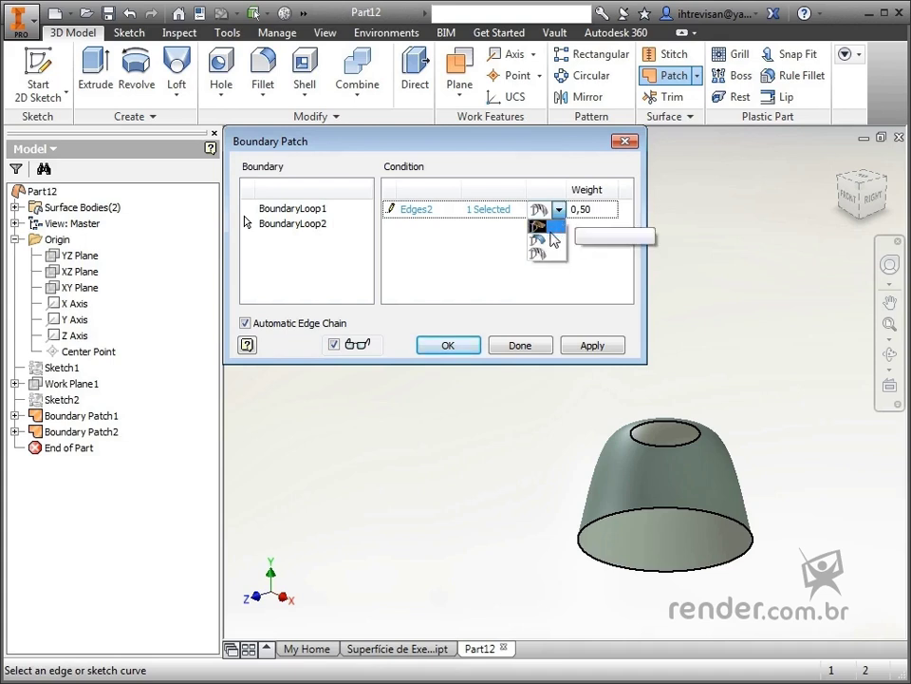
pyautogui.click(553, 242)
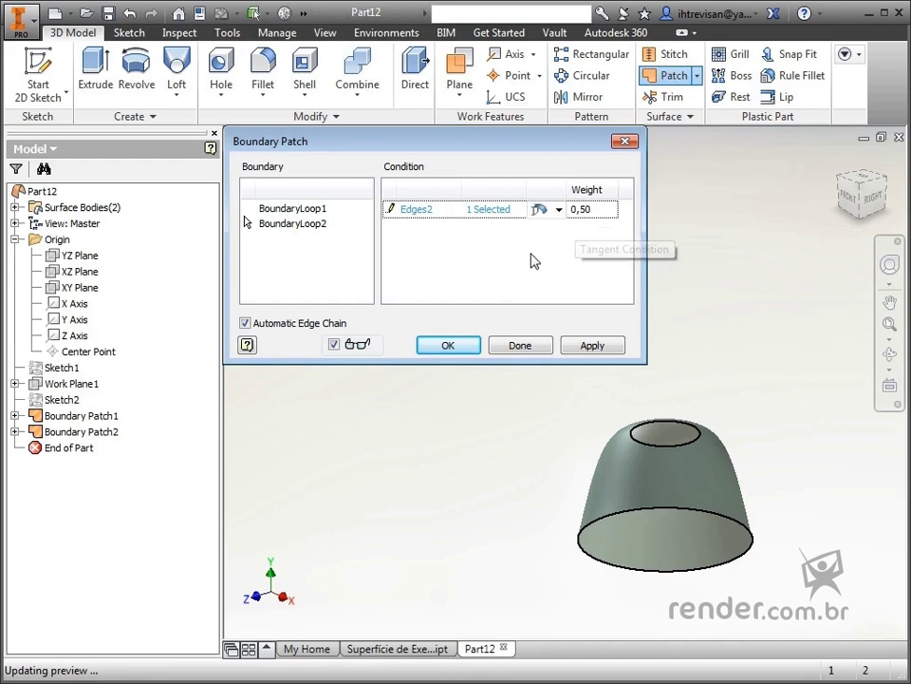
pyautogui.click(472, 344)
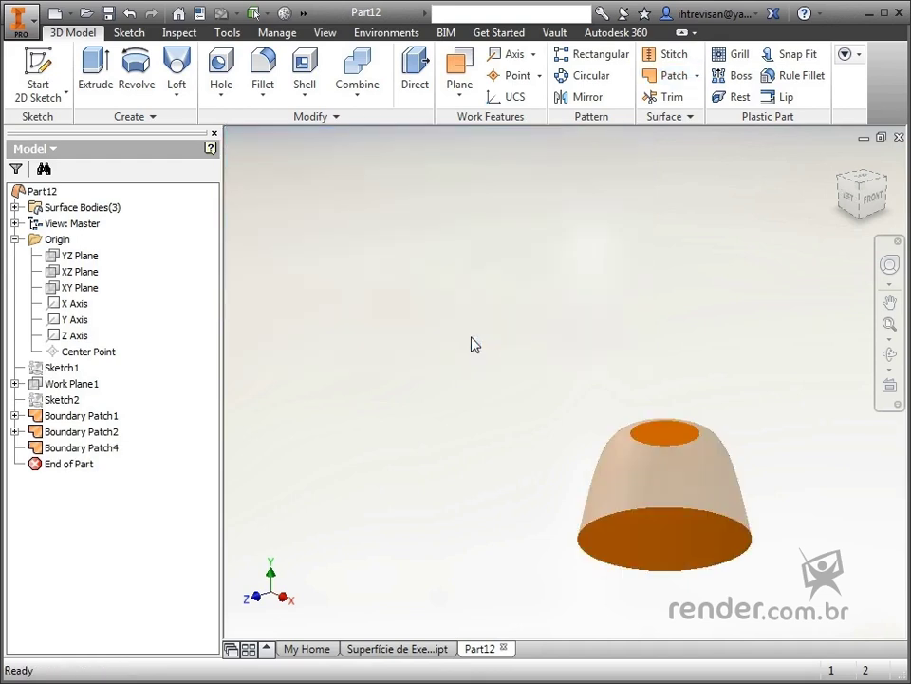
pyautogui.press('F4')
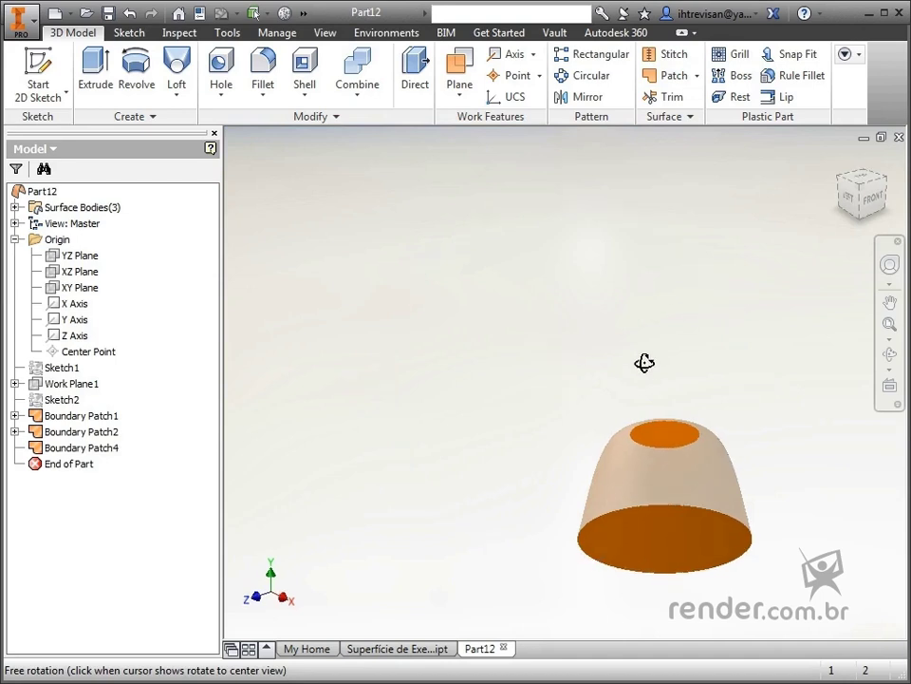
pyautogui.moveTo(602, 401); pyautogui.dragTo(554, 439)
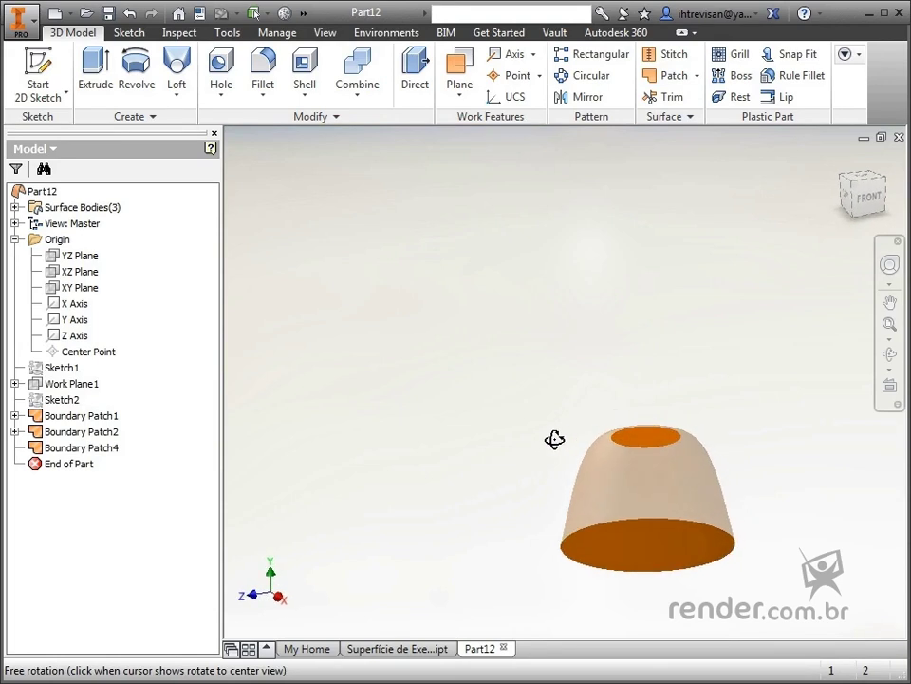
pyautogui.press('Escape')
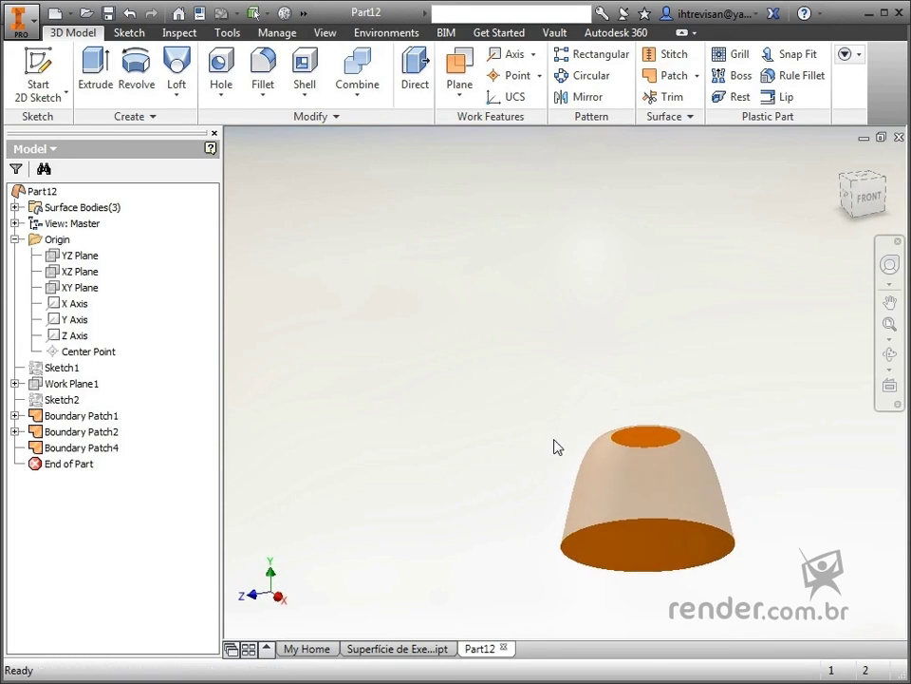
pyautogui.press('F6')
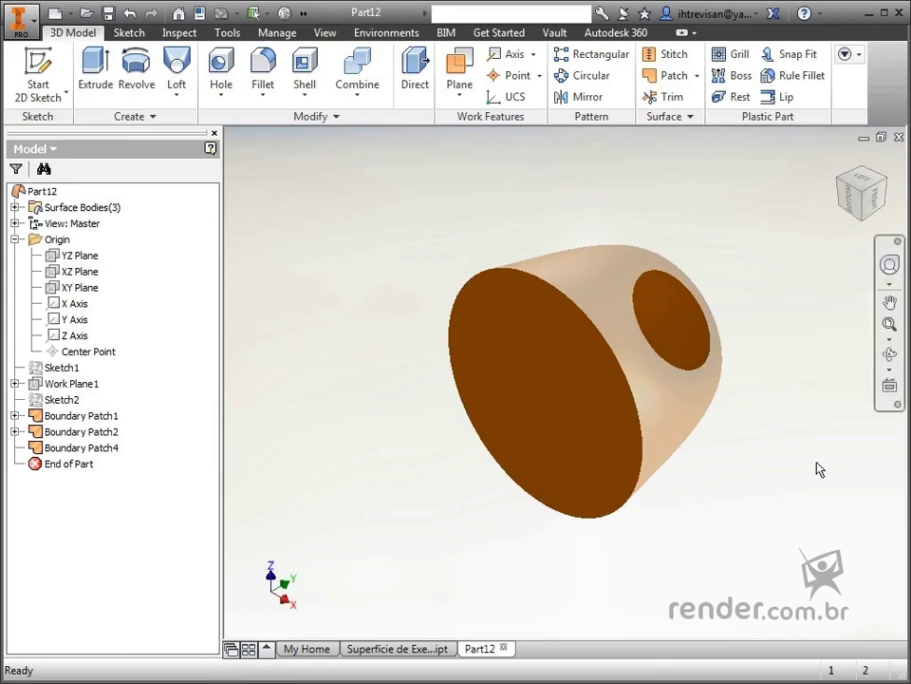